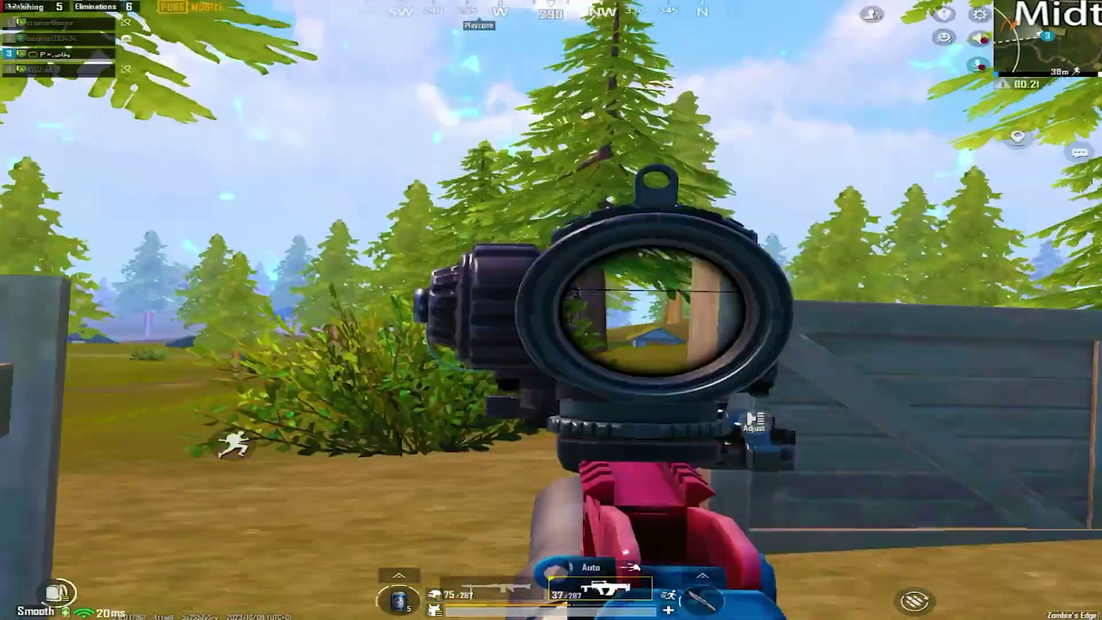
{"action": "key", "text": "1"}
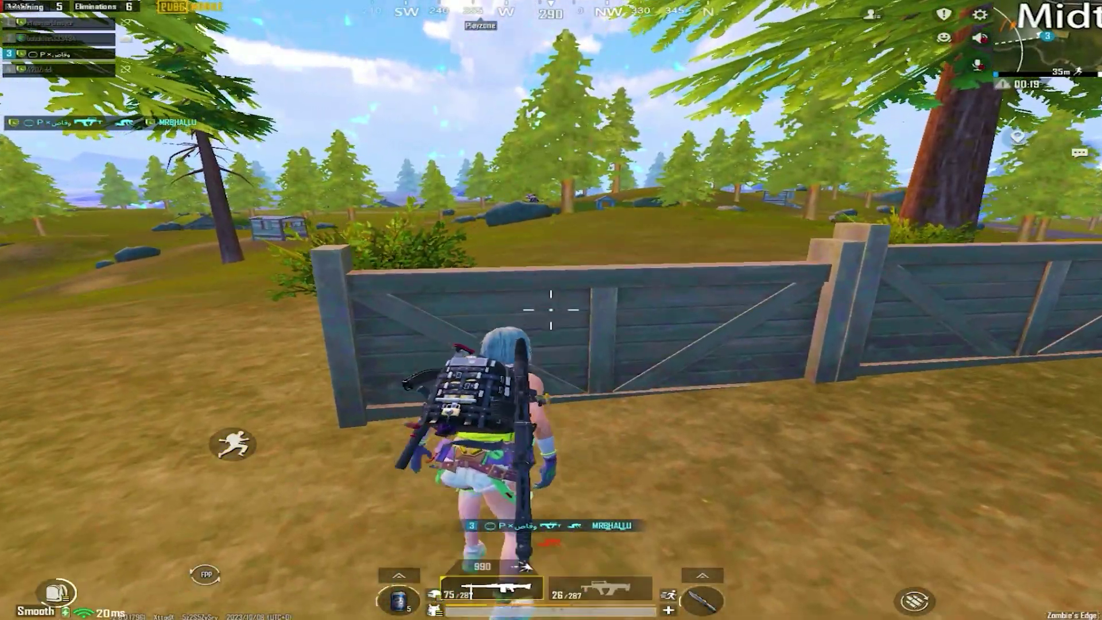
{"action": "key", "text": "2"}
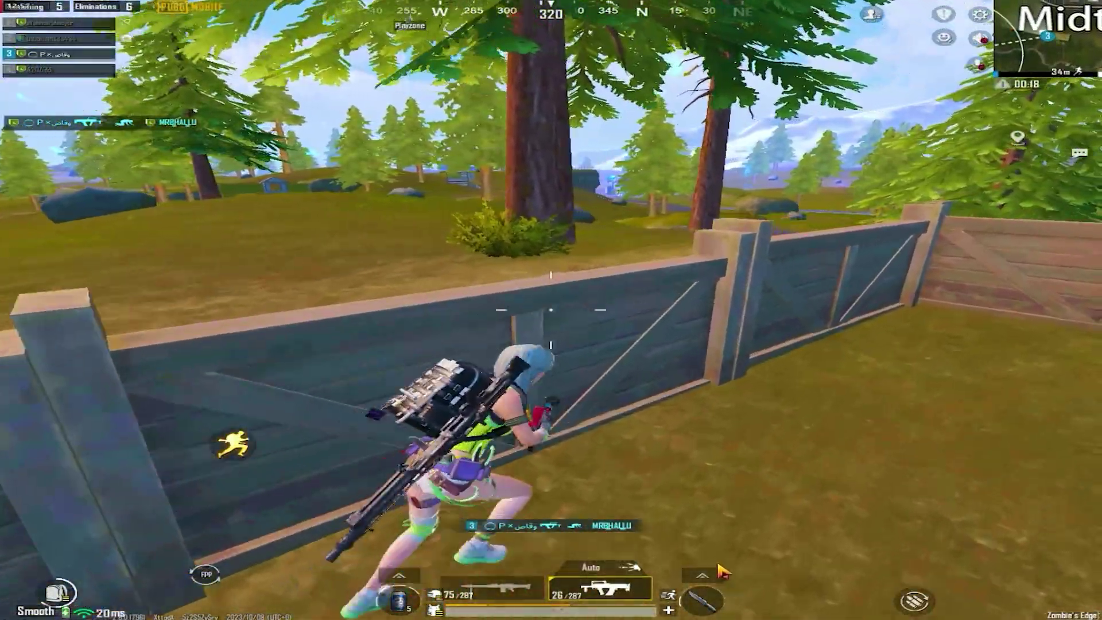
{"action": "left_click", "coordinate": [702, 575]}
{"action": "left_click", "coordinate": [702, 514]}
{"action": "key", "text": "space"}
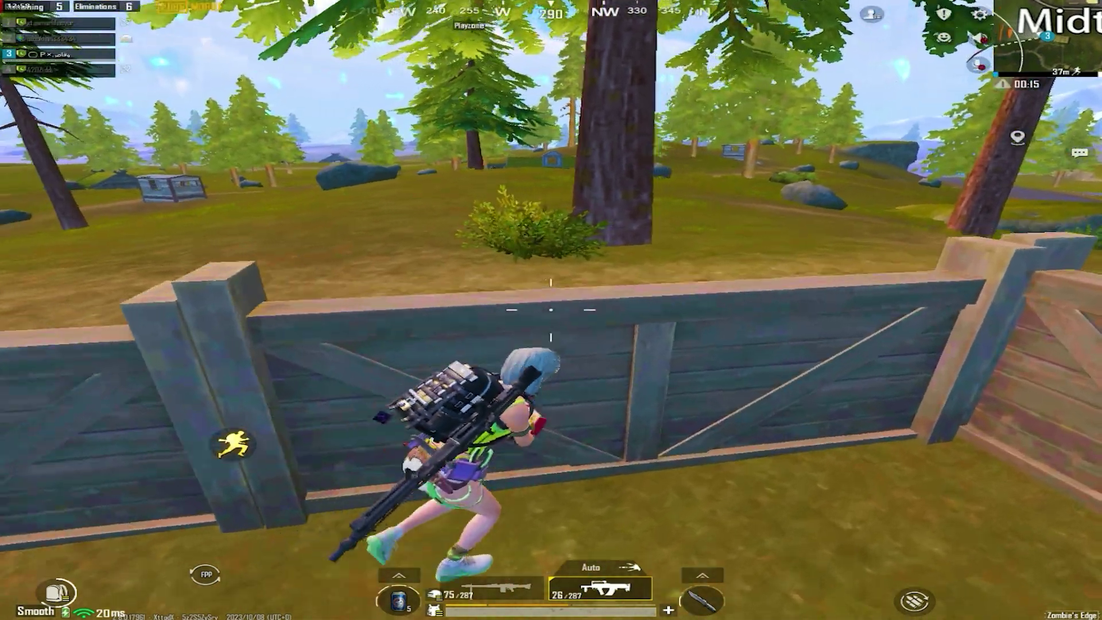
{"action": "key", "text": "w"}
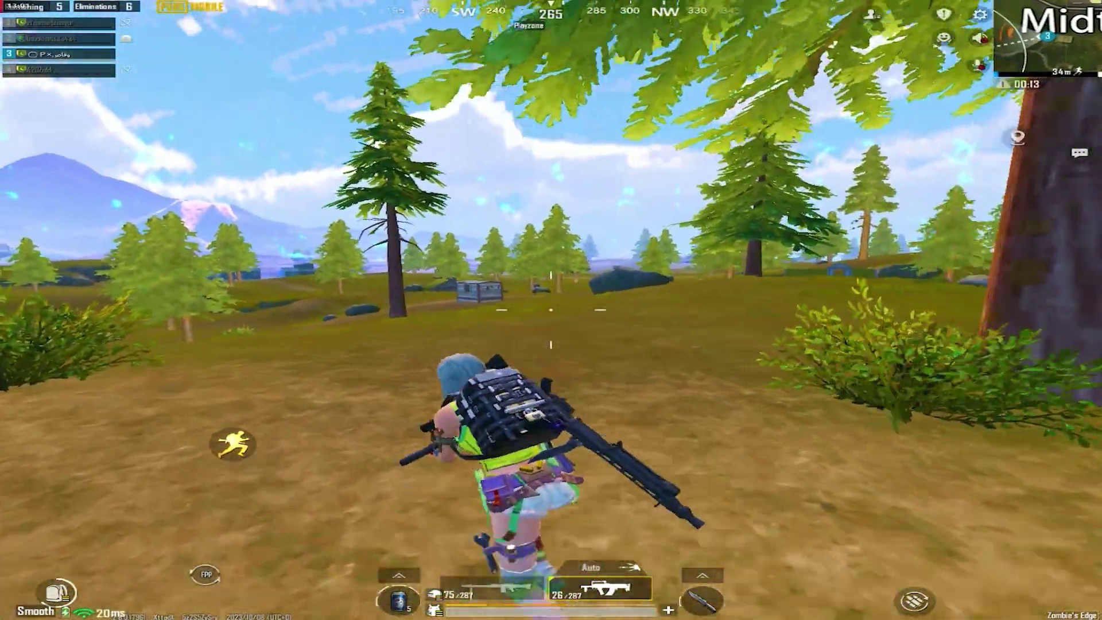
{"action": "key", "text": "v"}
{"action": "right_click", "coordinate": [551, 310]}
{"action": "left_click", "coordinate": [551, 310]}
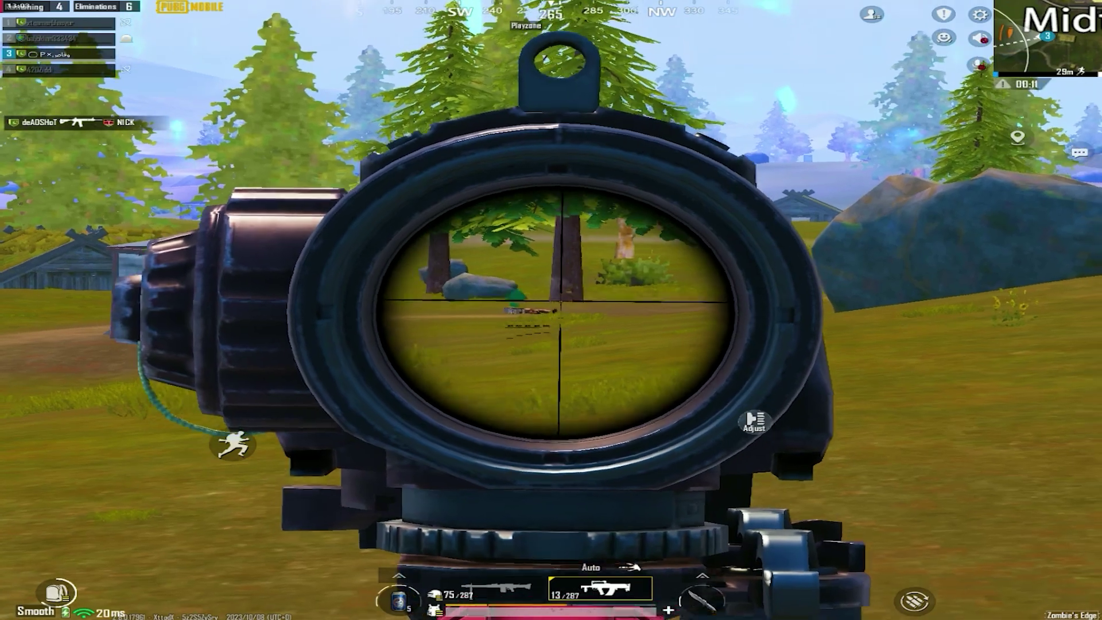
{"action": "key", "text": "v"}
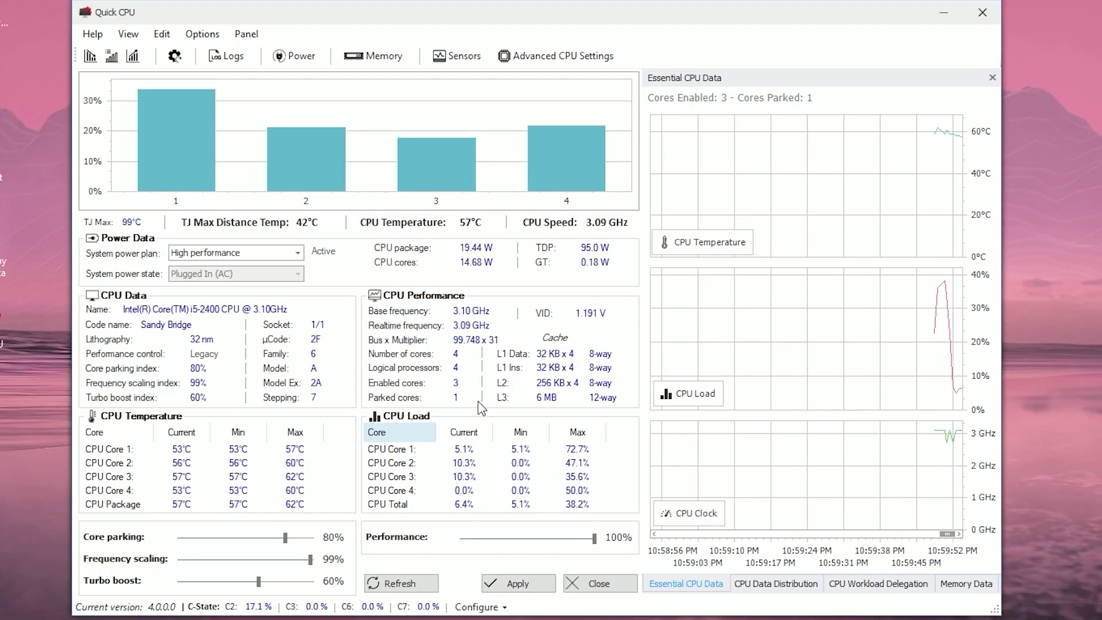
Apply the CPU maximum performance preset, accept the listed changes and dismiss the confirmation.
{"action": "left_click", "coordinate": [202, 35]}
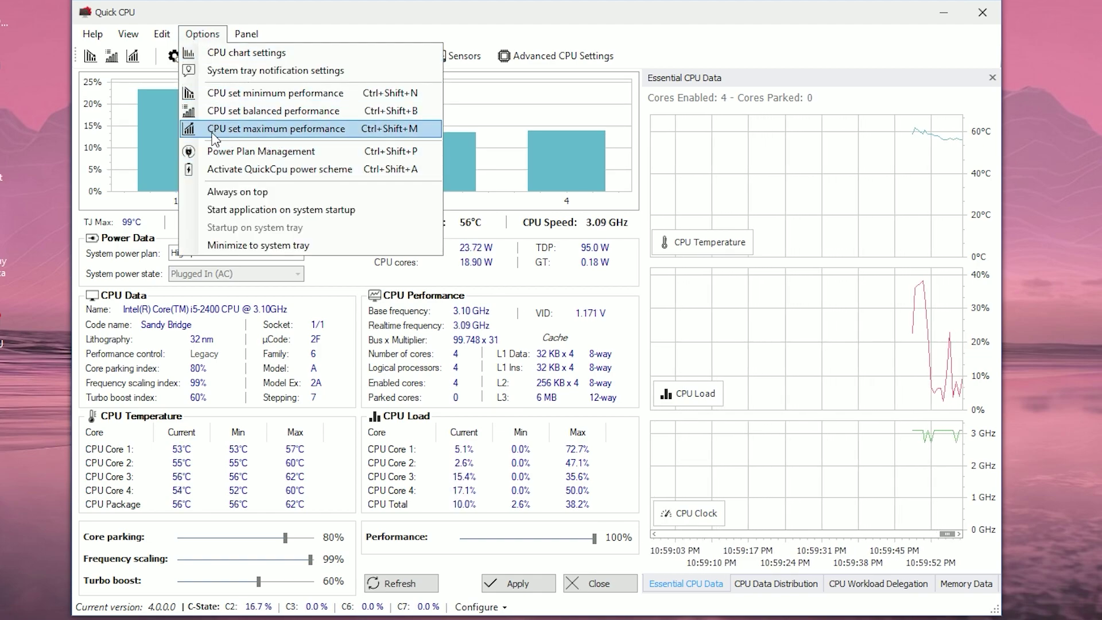
{"action": "left_click", "coordinate": [262, 130]}
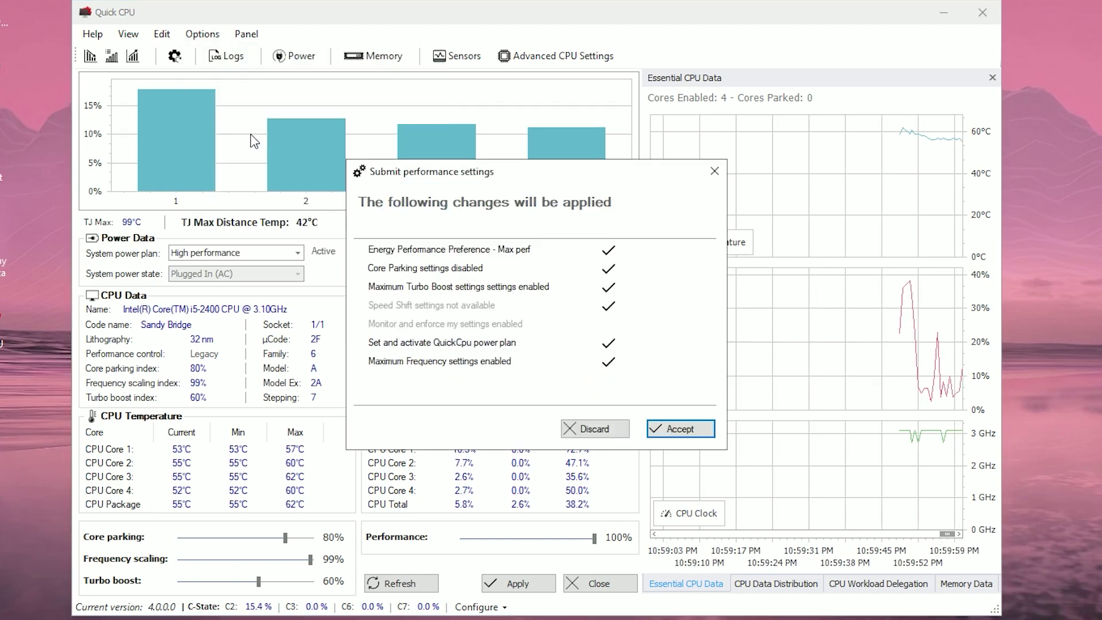
{"action": "left_click", "coordinate": [684, 429]}
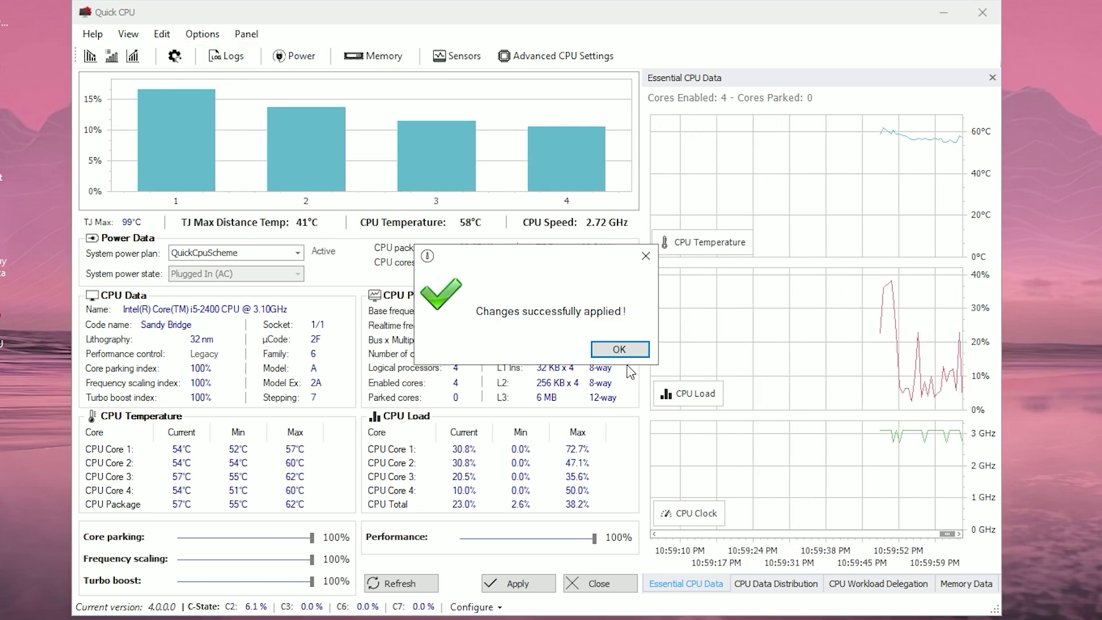
{"action": "left_click", "coordinate": [619, 349]}
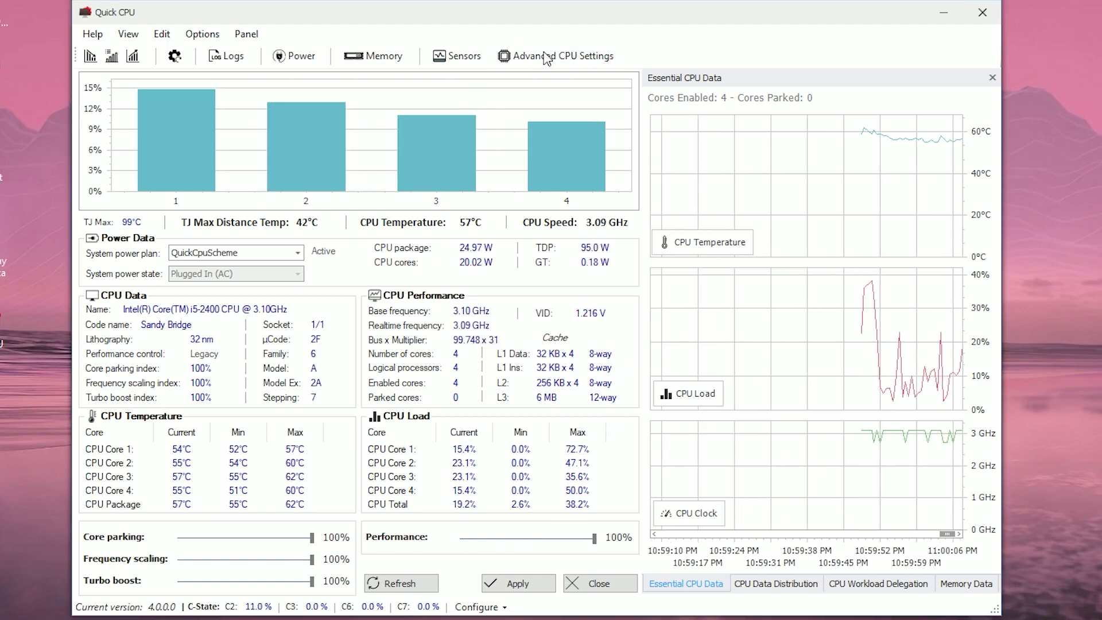
Clean the working set, system cache and standby list in System Memory, repeat with Module-2 selected, and close the window.
{"action": "left_click", "coordinate": [349, 59]}
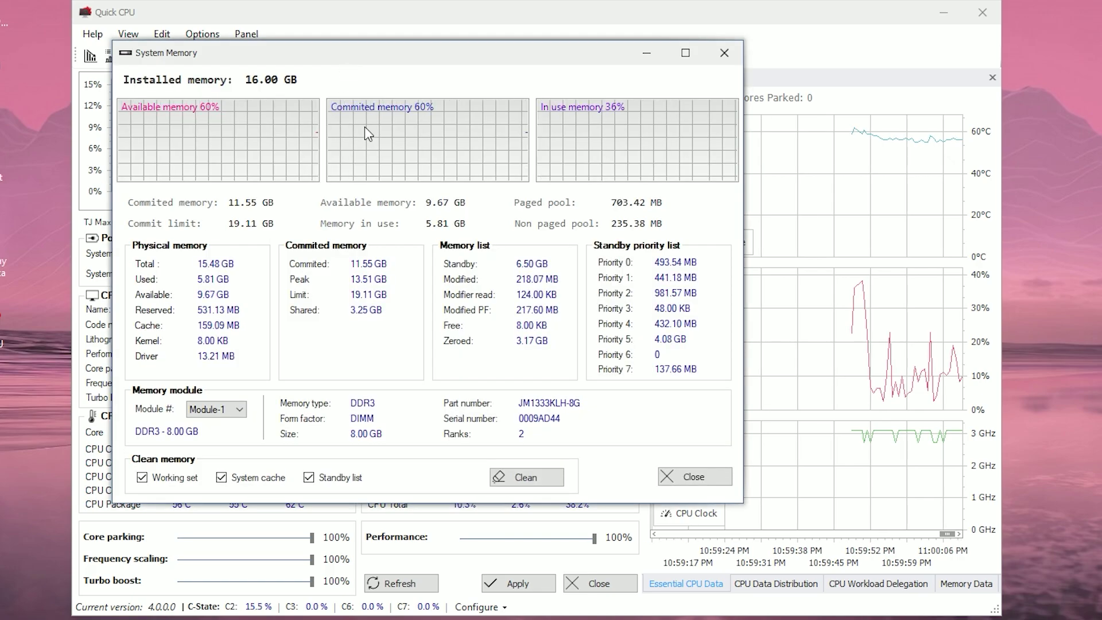
{"action": "left_click", "coordinate": [515, 482]}
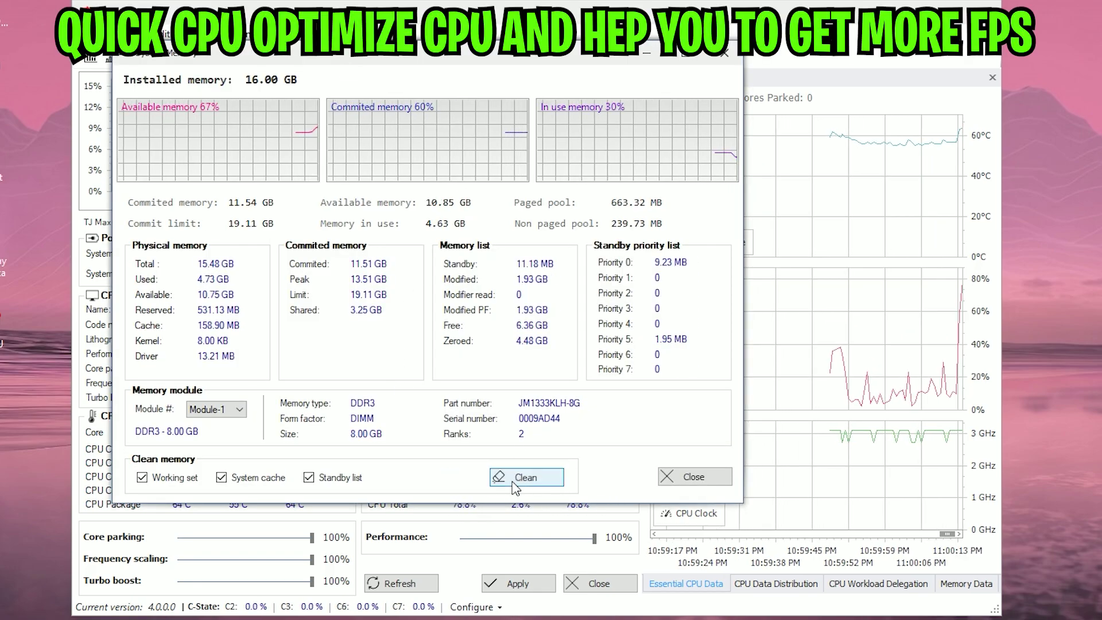
{"action": "left_click", "coordinate": [230, 409]}
{"action": "left_click", "coordinate": [217, 435]}
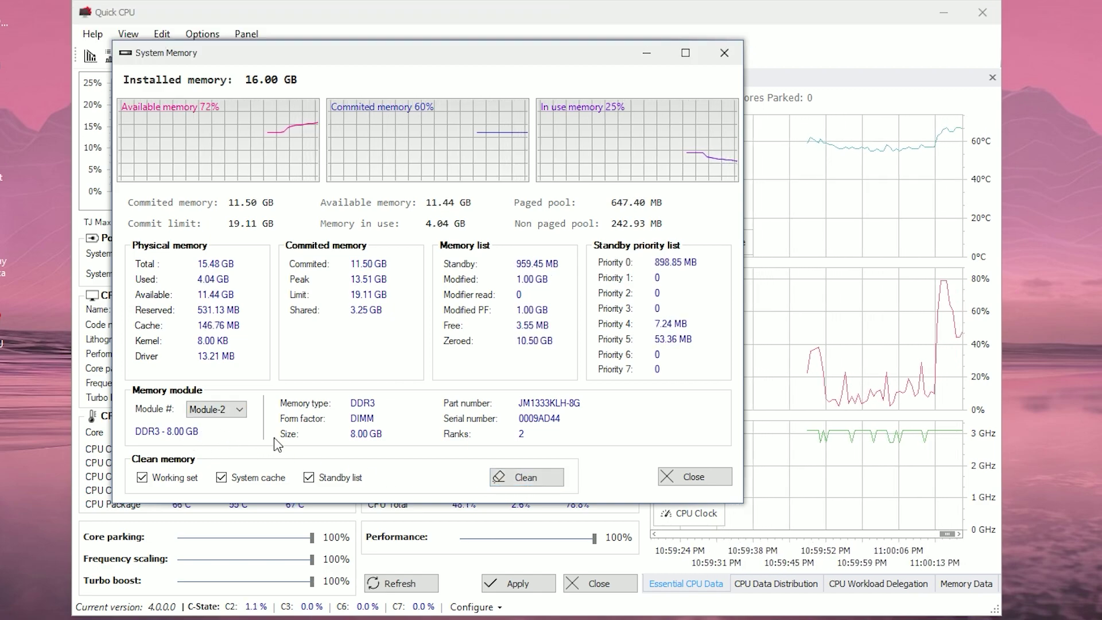
{"action": "left_click", "coordinate": [512, 481]}
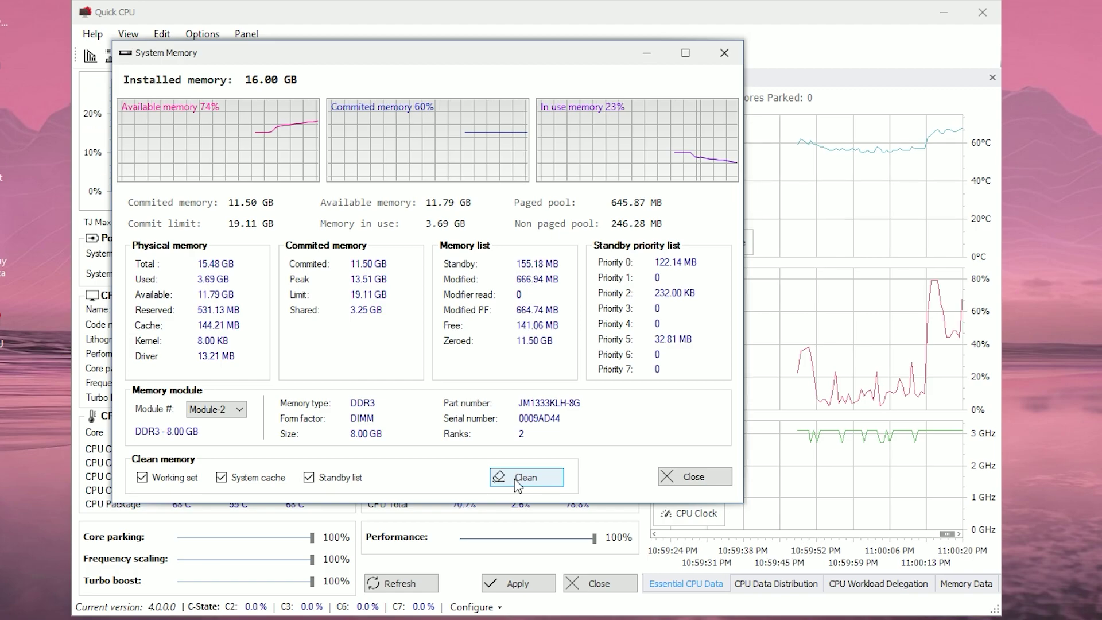
{"action": "left_click", "coordinate": [680, 483]}
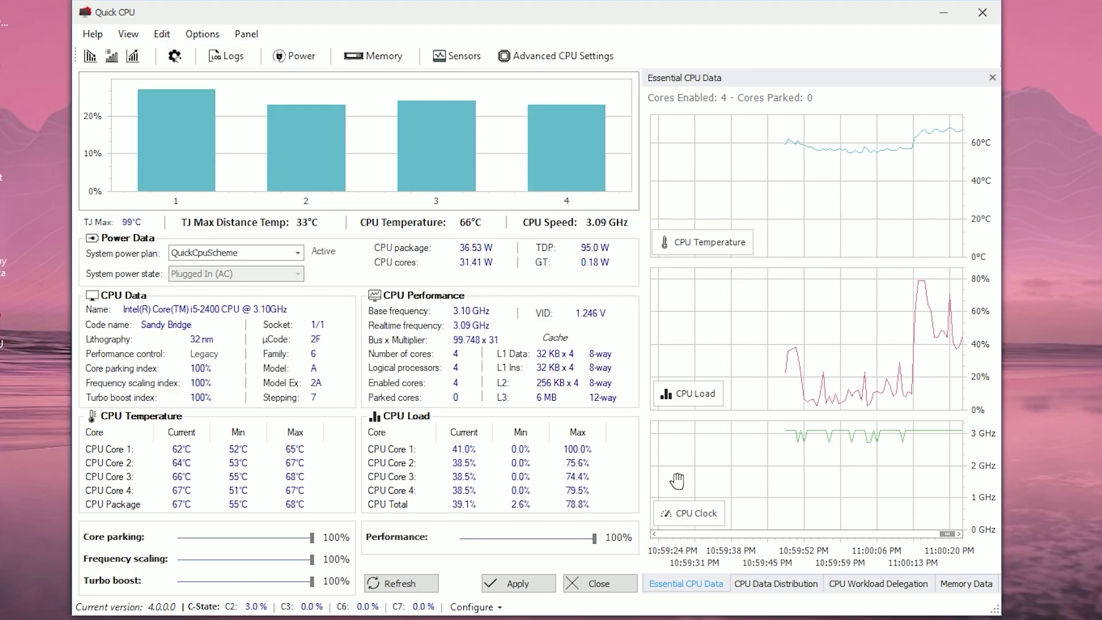
Enable Turbo Boost, Enhanced SpeedStep, C1E and Bi-Directional PROCHOT in the advanced CPU settings.
{"action": "left_click", "coordinate": [580, 54]}
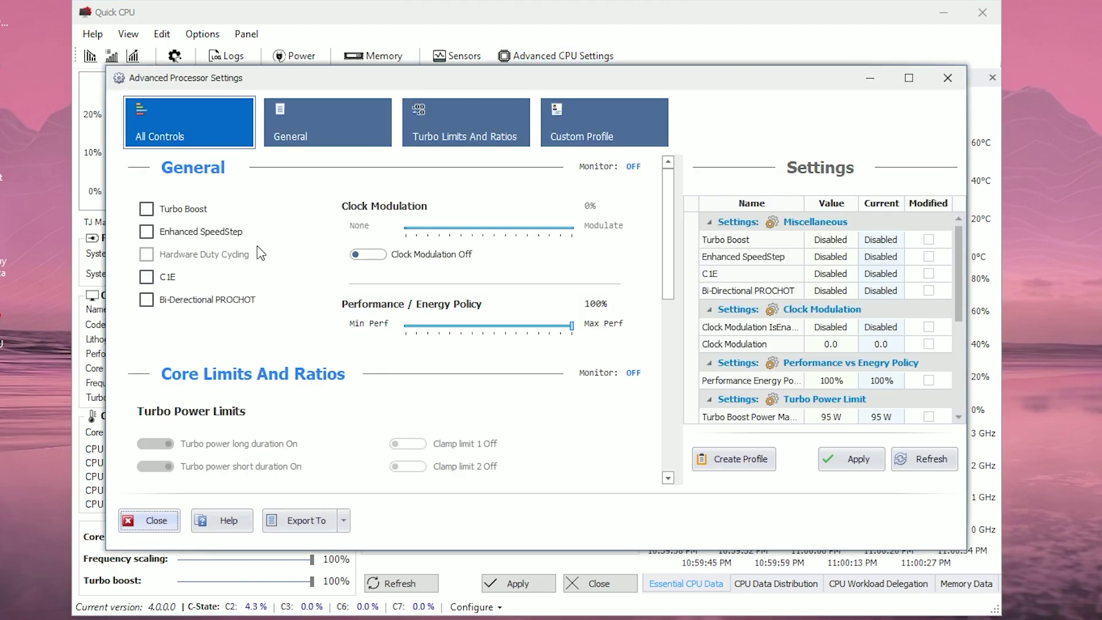
{"action": "left_click", "coordinate": [148, 210]}
{"action": "left_click", "coordinate": [147, 233]}
{"action": "left_click", "coordinate": [148, 278]}
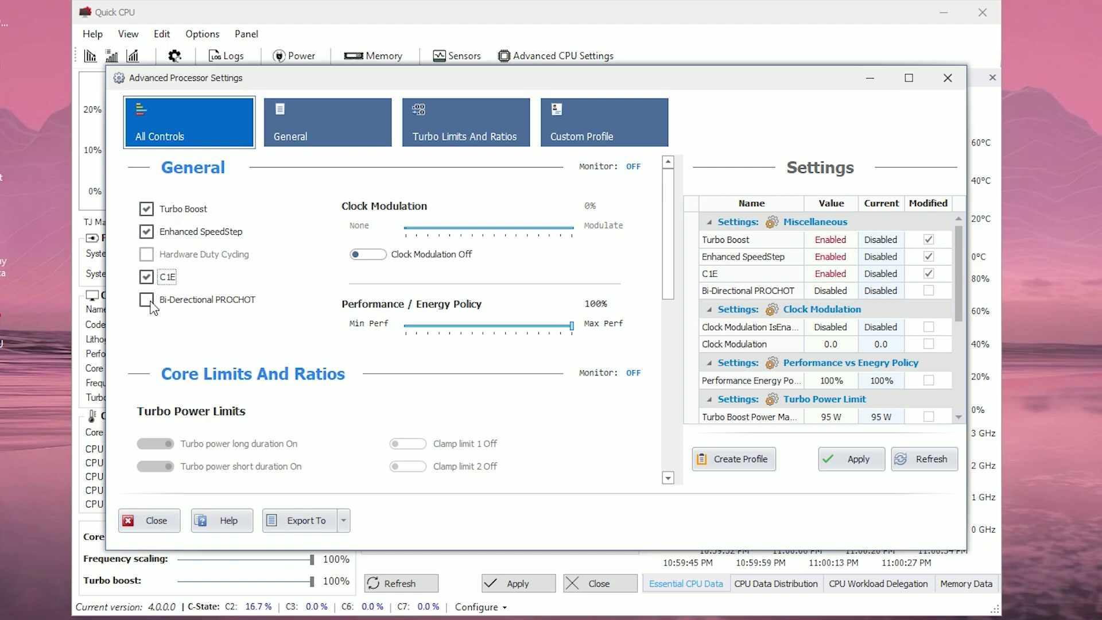
{"action": "left_click", "coordinate": [147, 299]}
Turn on clock modulation at 100%, and apply and accept the advanced processor changes.
{"action": "left_click", "coordinate": [354, 255]}
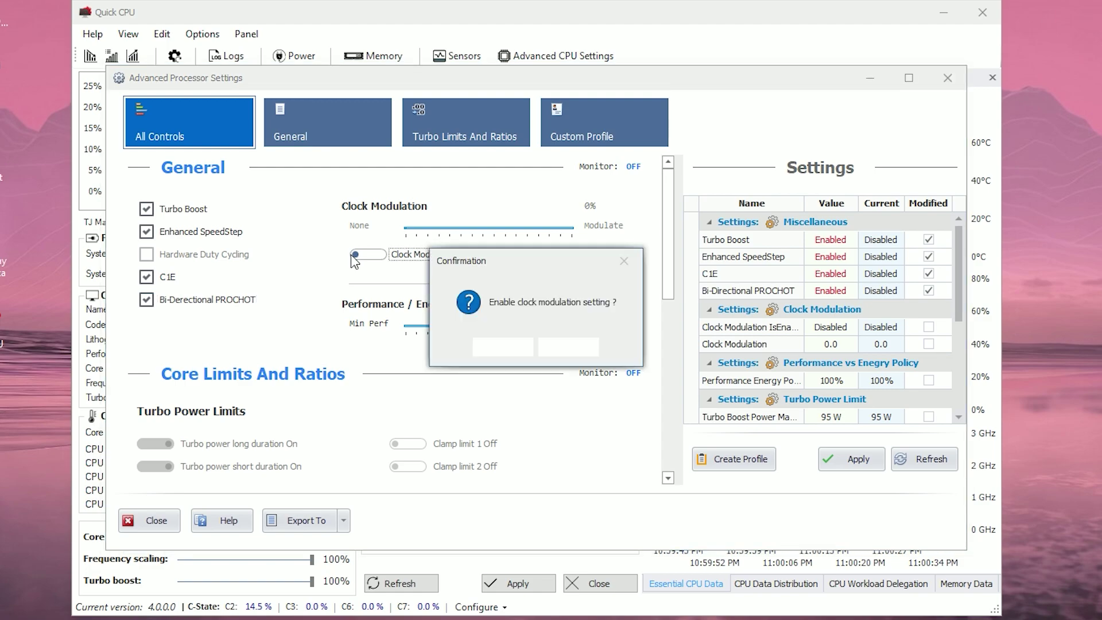
{"action": "left_click", "coordinate": [486, 345]}
{"action": "left_click_drag", "start_coordinate": [419, 236], "coordinate": [609, 235]}
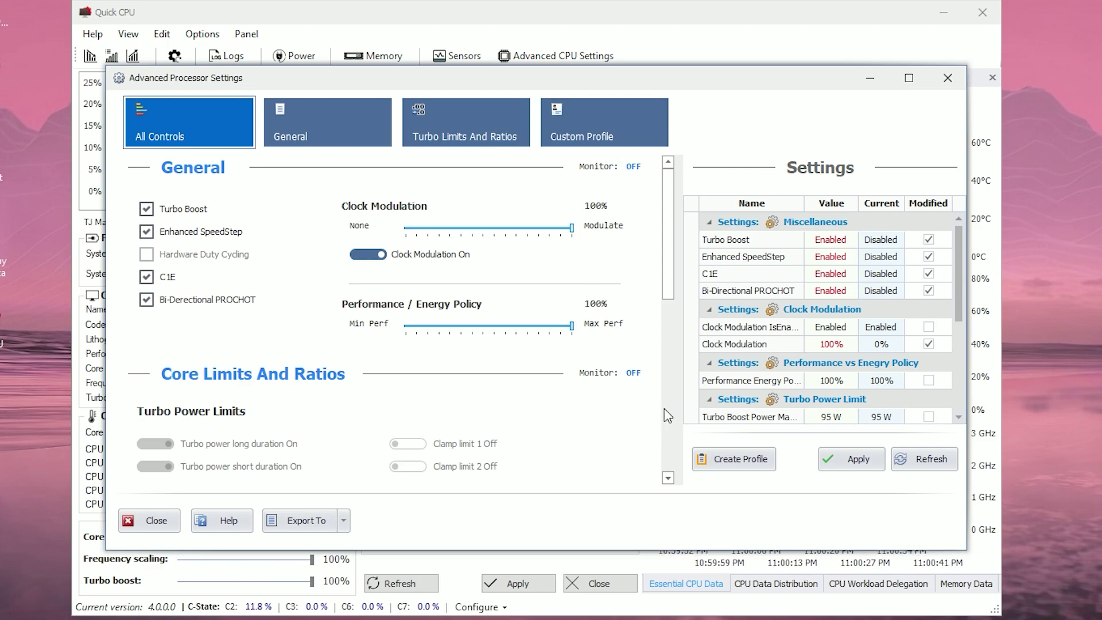
{"action": "left_click", "coordinate": [844, 458]}
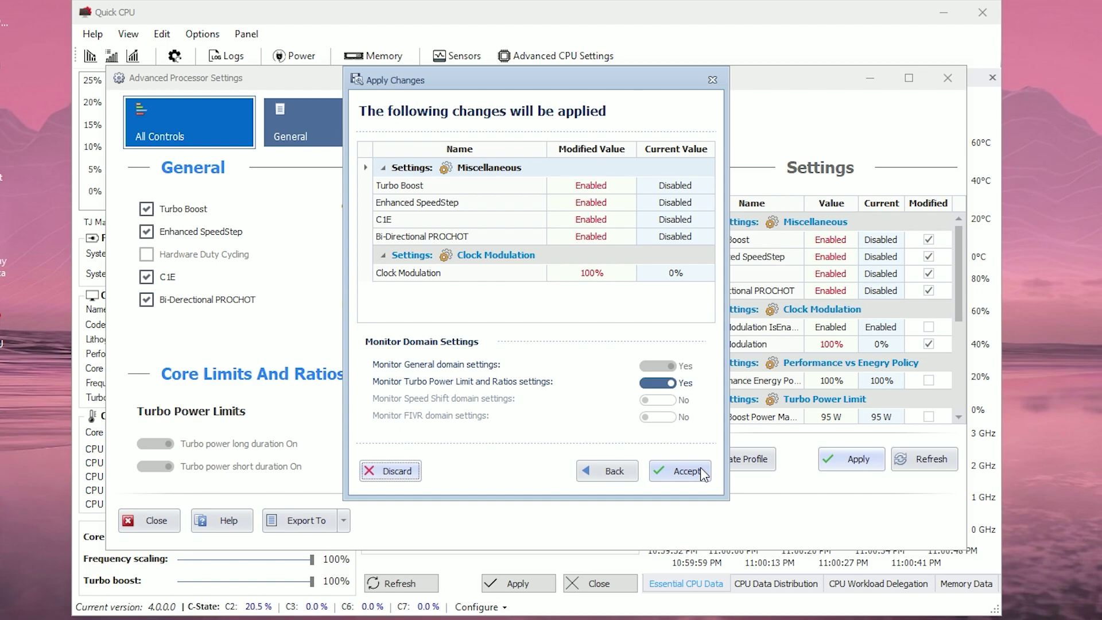
{"action": "left_click", "coordinate": [681, 472]}
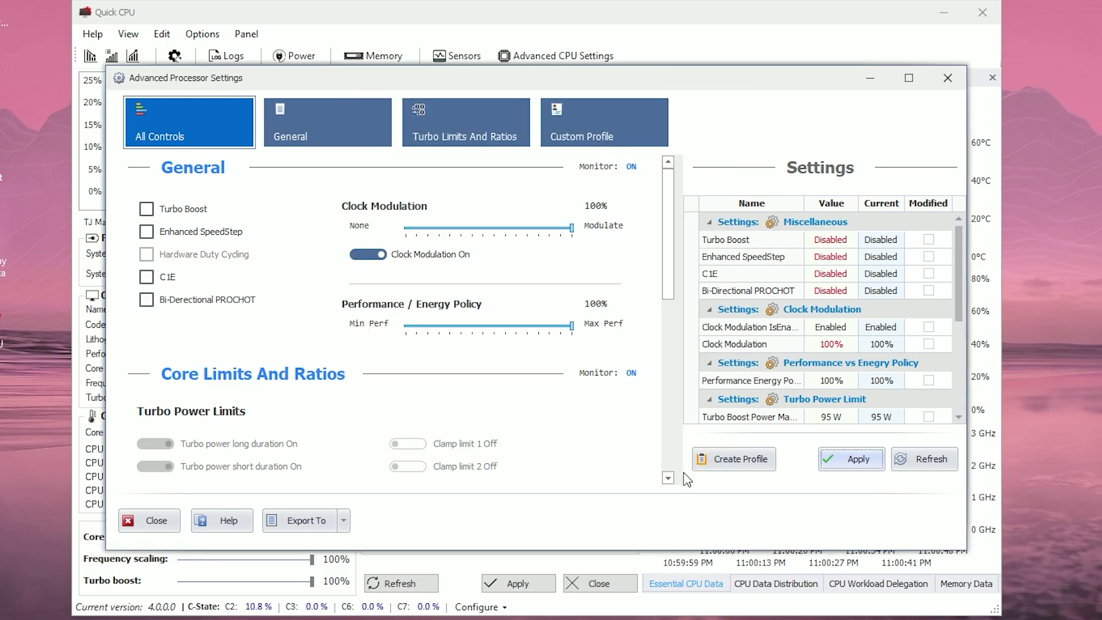
Review the turbo power limits and ratios and the general controls, and close the advanced processor settings.
{"action": "left_click", "coordinate": [448, 137]}
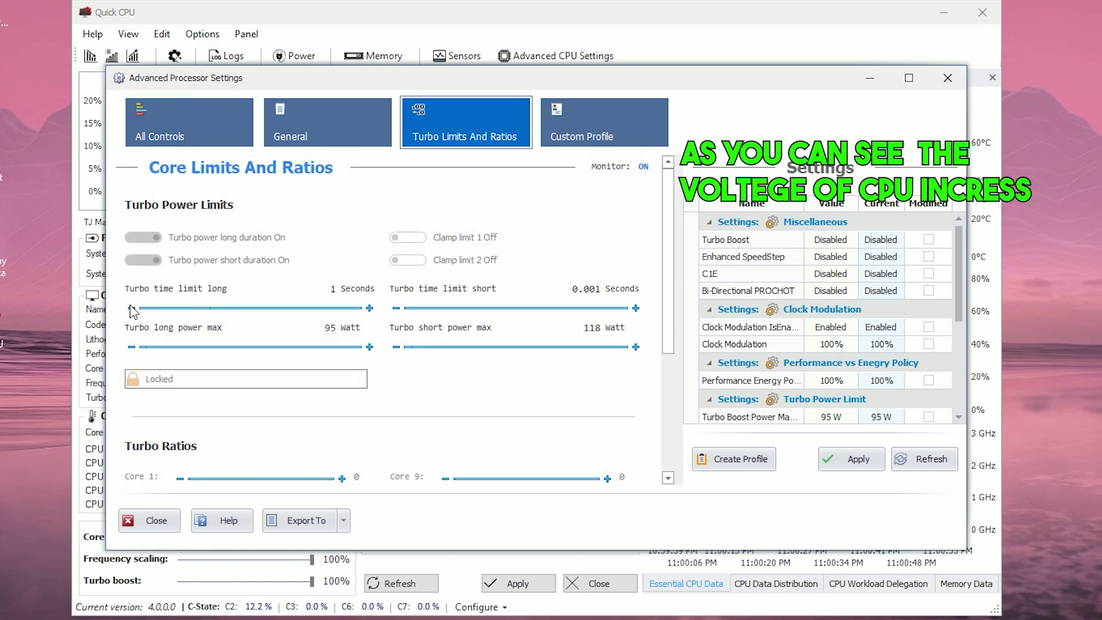
{"action": "left_click_drag", "start_coordinate": [672, 298], "coordinate": [664, 264]}
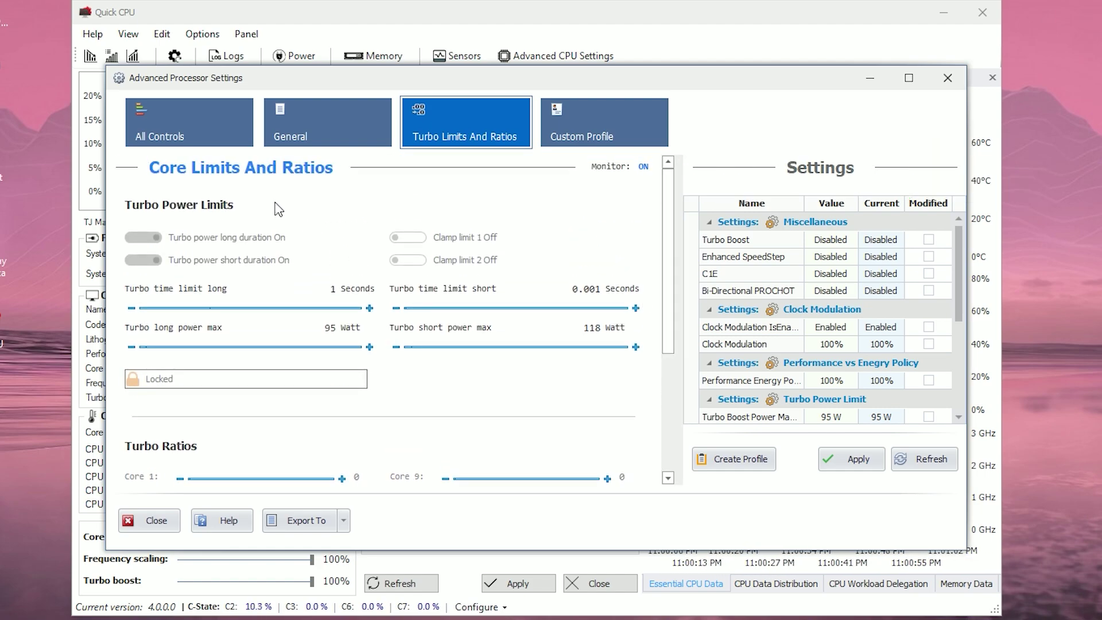
{"action": "left_click", "coordinate": [222, 140]}
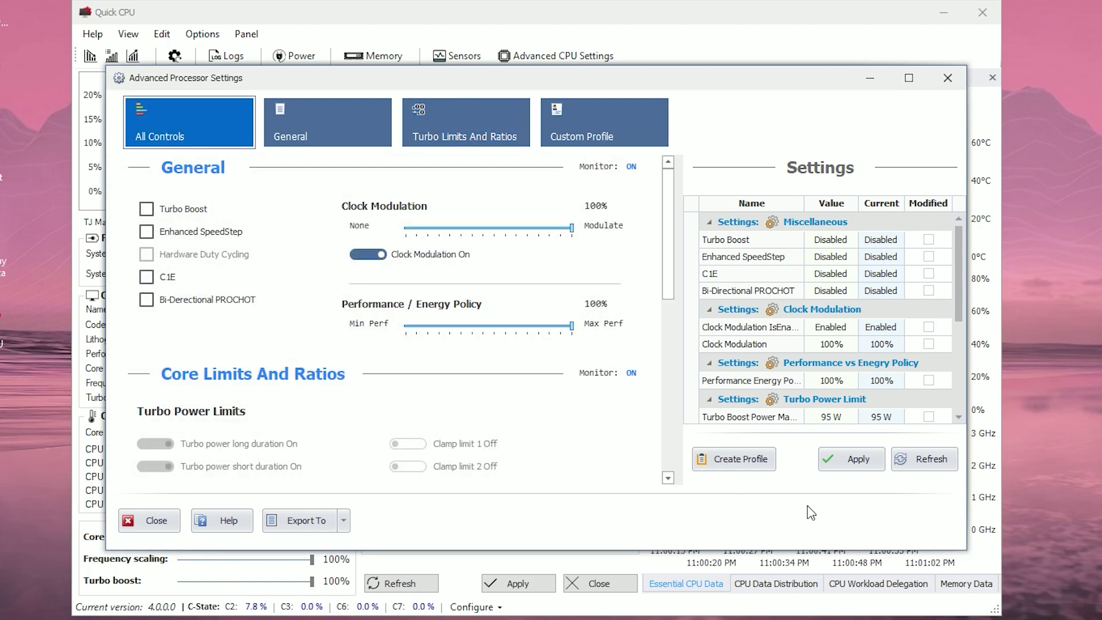
{"action": "left_click", "coordinate": [948, 77]}
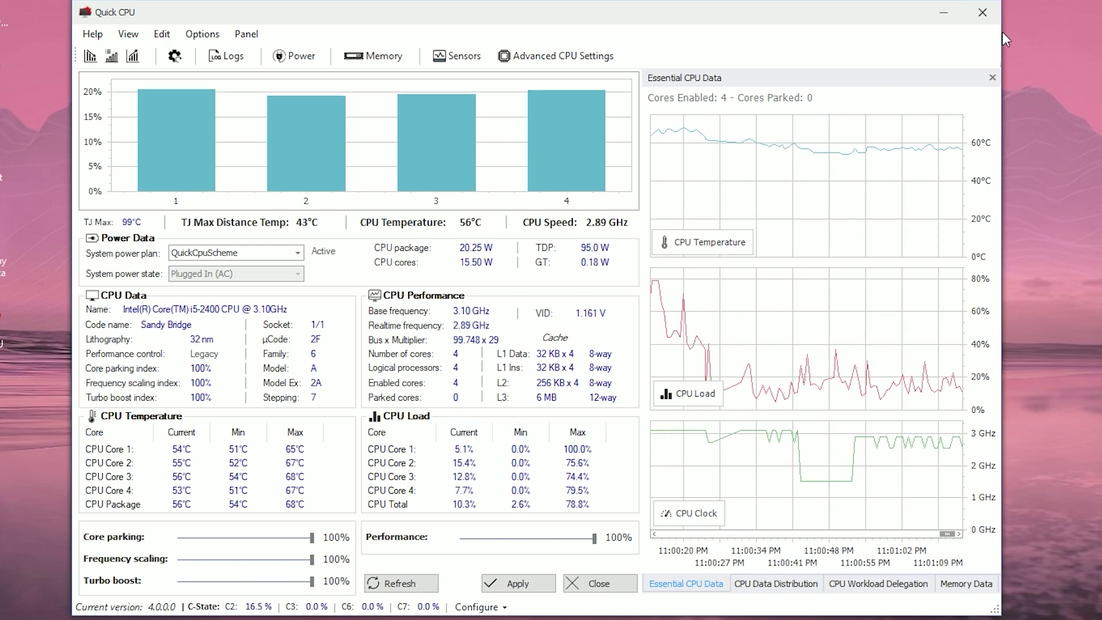
Apply the main CPU performance settings, dismiss the confirmation and close Quick CPU.
{"action": "left_click", "coordinate": [516, 584]}
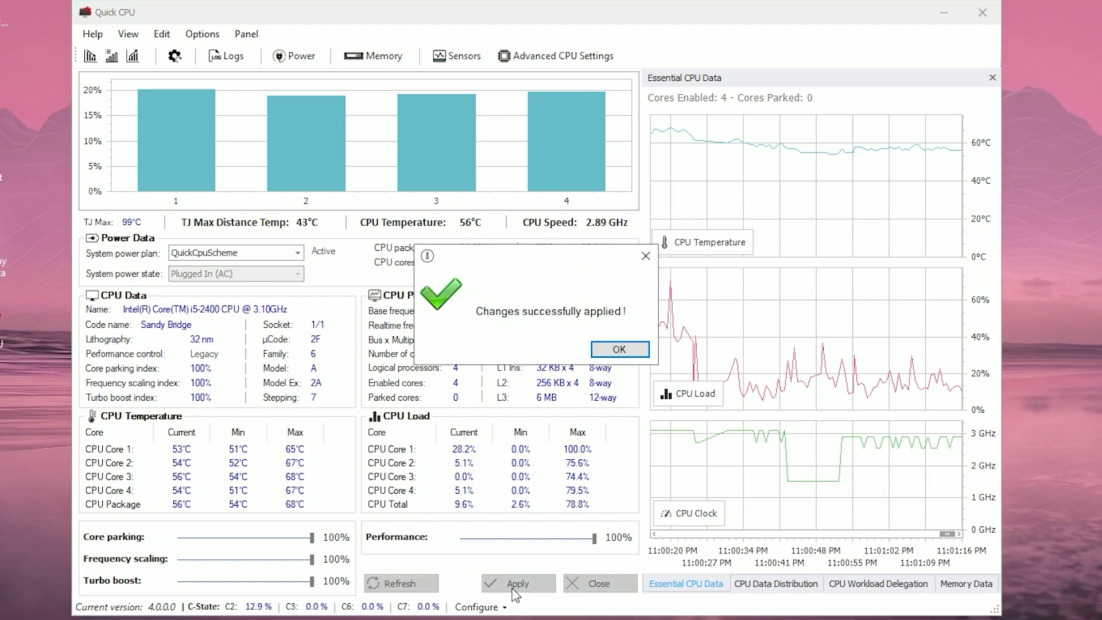
{"action": "left_click", "coordinate": [607, 352]}
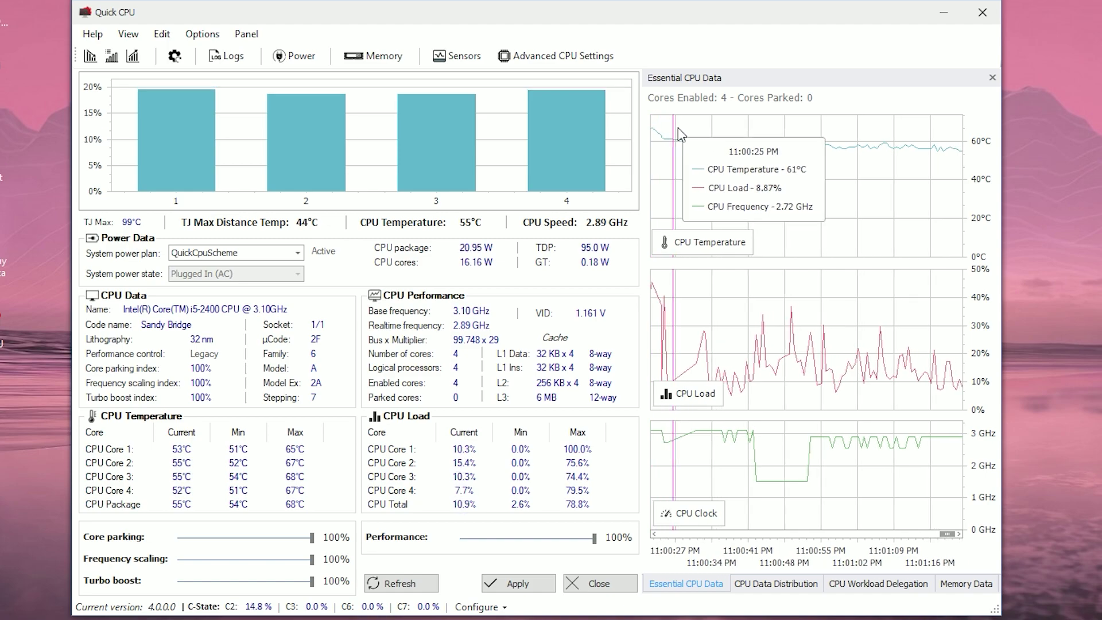
{"action": "left_click", "coordinate": [979, 14]}
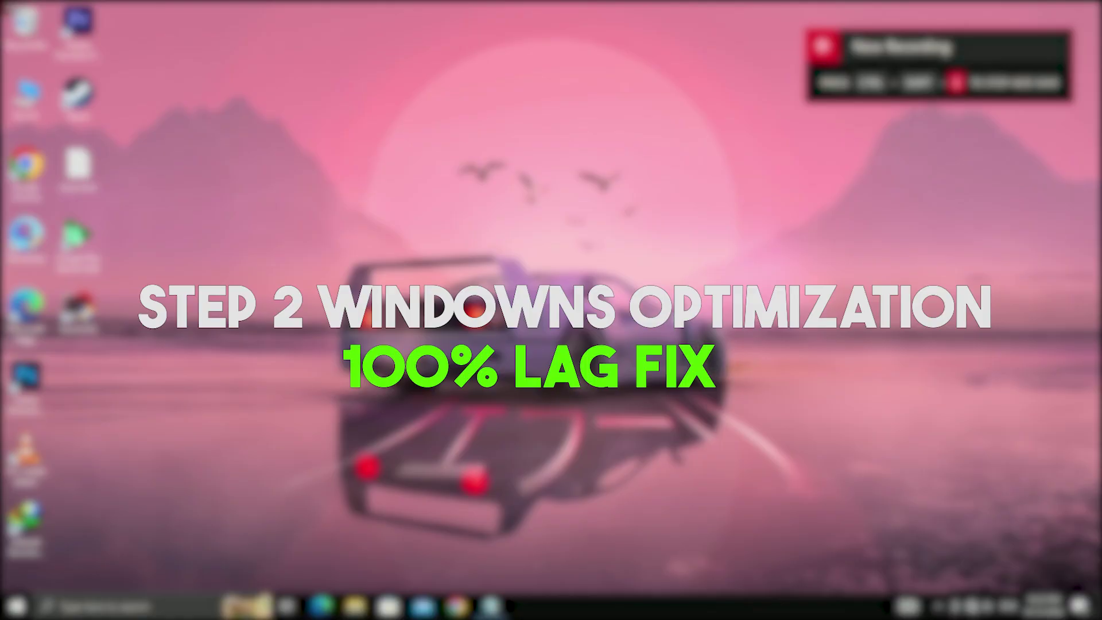
{"action": "right_click", "coordinate": [670, 307]}
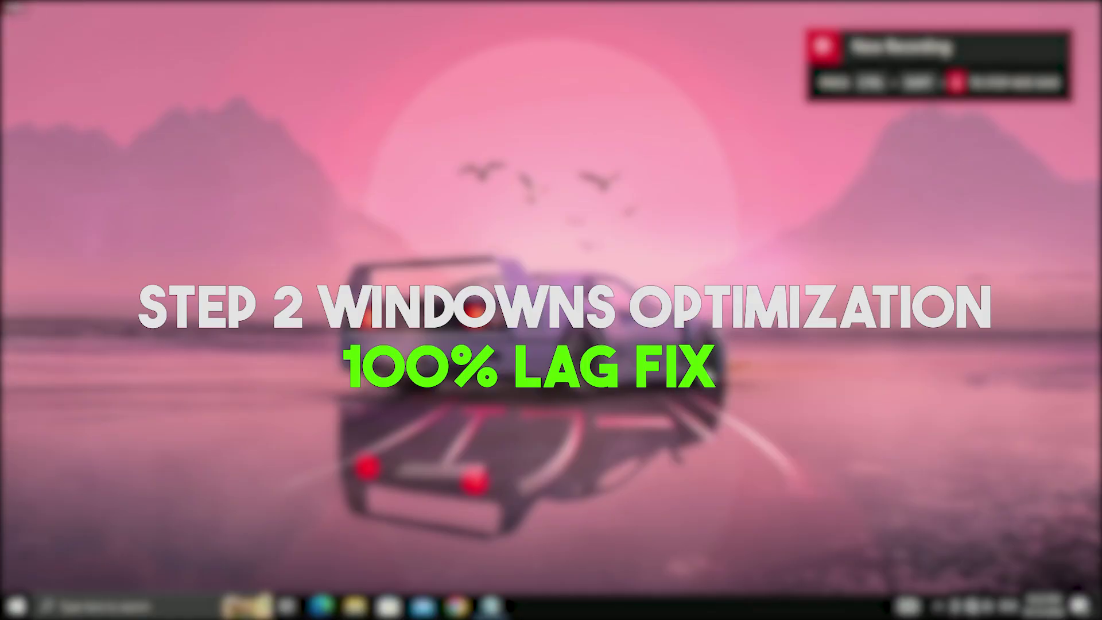
{"action": "right_click", "coordinate": [660, 284]}
{"action": "right_click", "coordinate": [693, 345]}
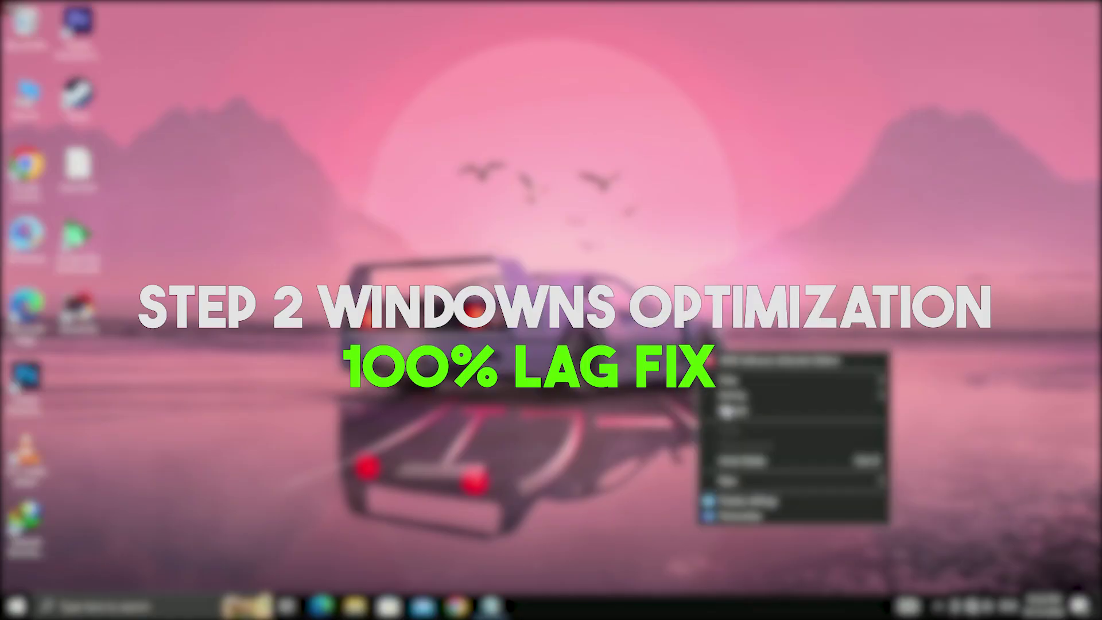
{"action": "key", "text": "Escape"}
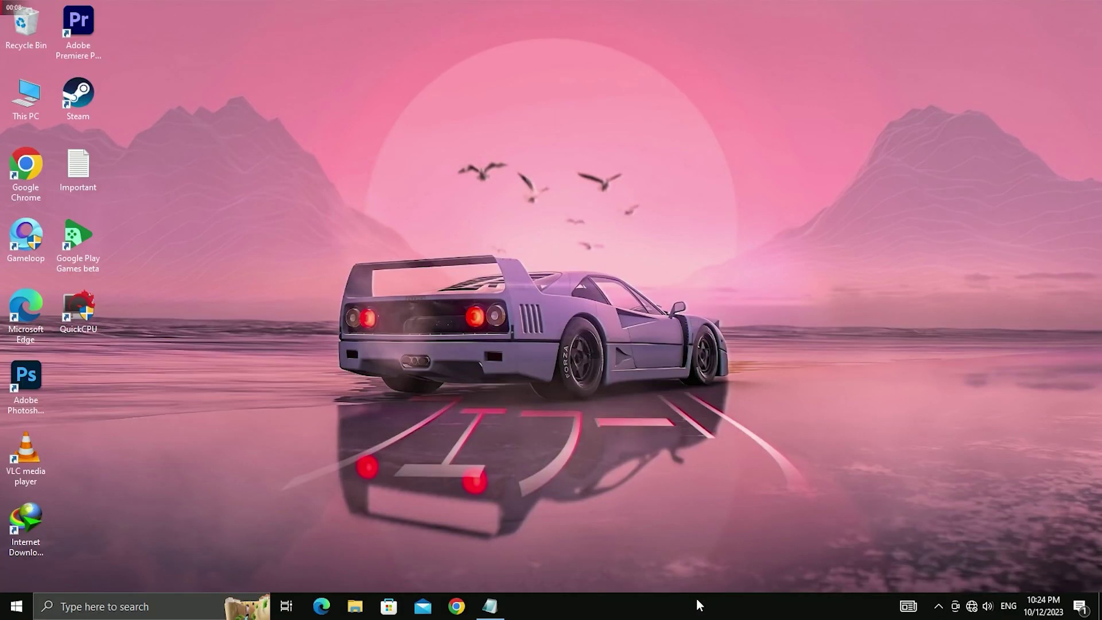
Switch to Task Manager and disable Microsoft Edge and the Windows Security notification entry from running at startup.
{"action": "right_click", "coordinate": [699, 605]}
{"action": "left_click", "coordinate": [724, 529]}
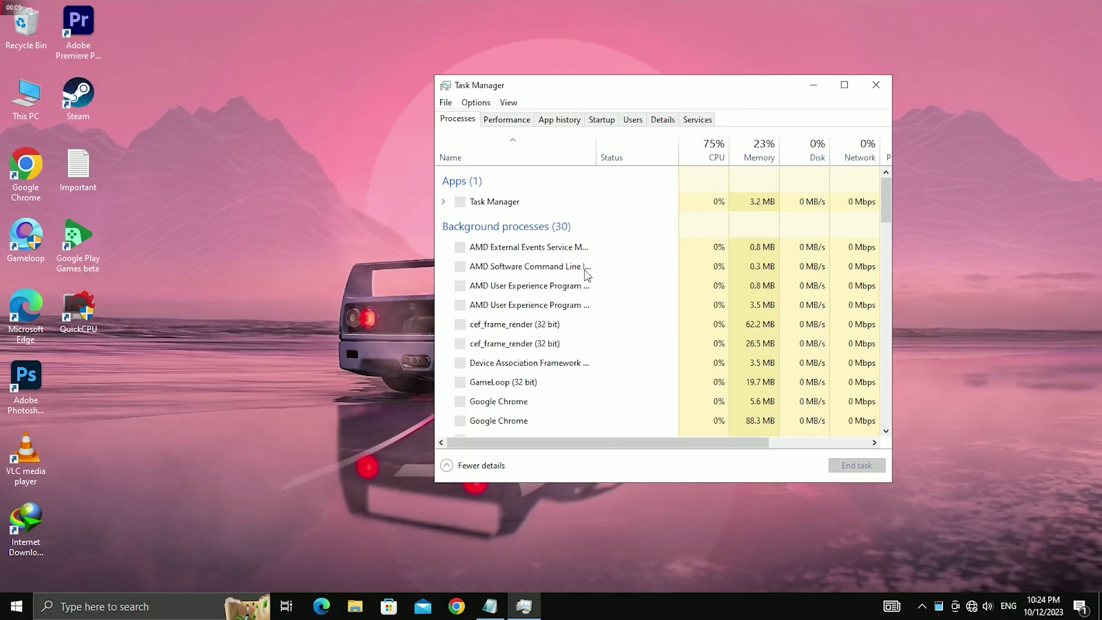
{"action": "left_click", "coordinate": [602, 120]}
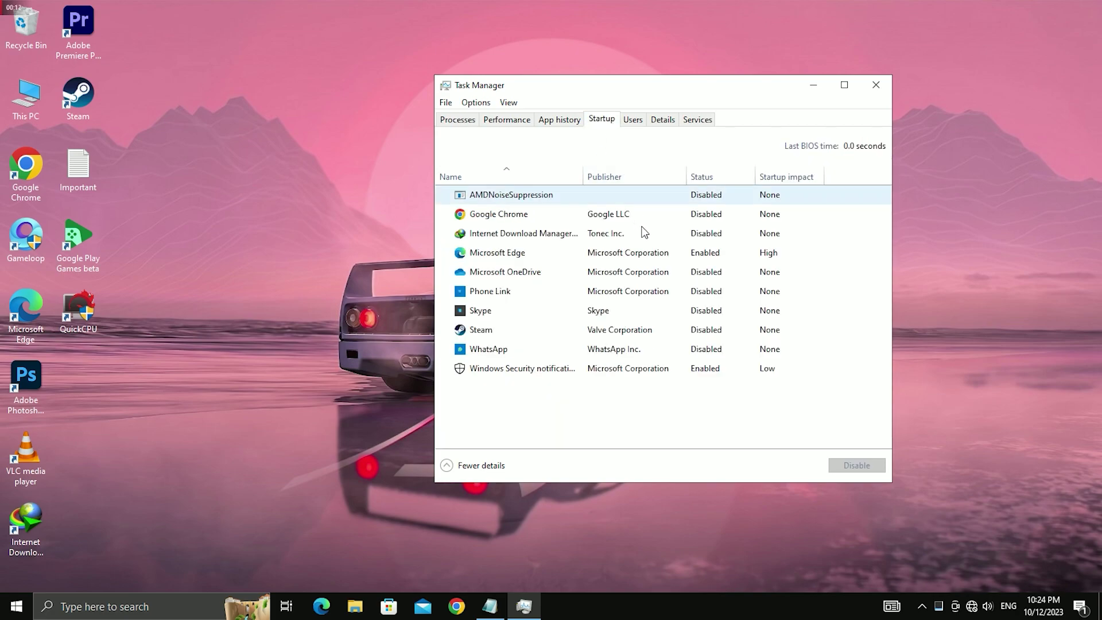
{"action": "left_click", "coordinate": [709, 256]}
{"action": "left_click", "coordinate": [859, 472]}
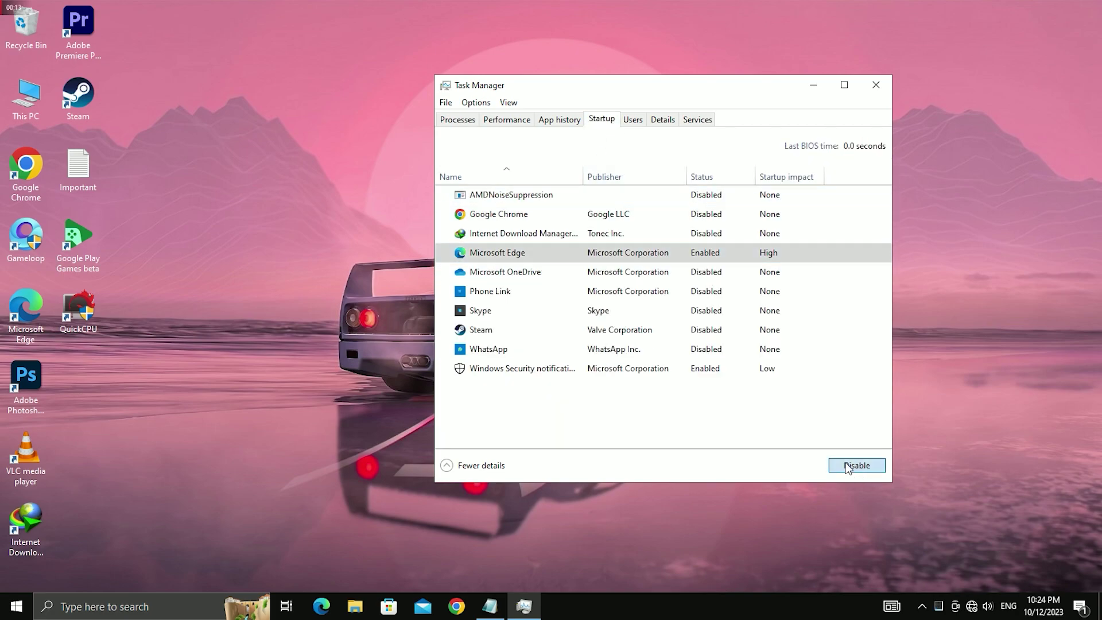
{"action": "left_click", "coordinate": [705, 372]}
{"action": "left_click", "coordinate": [857, 465]}
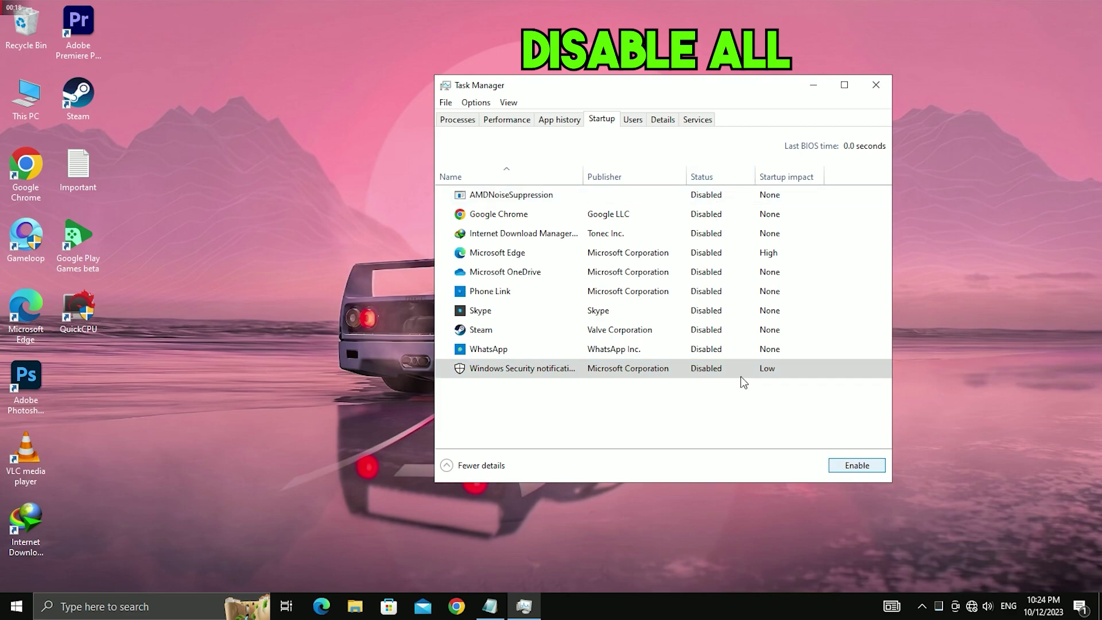
Close Task Manager, remove the temporary files through the Windows storage settings, and close Settings.
{"action": "left_click", "coordinate": [877, 82]}
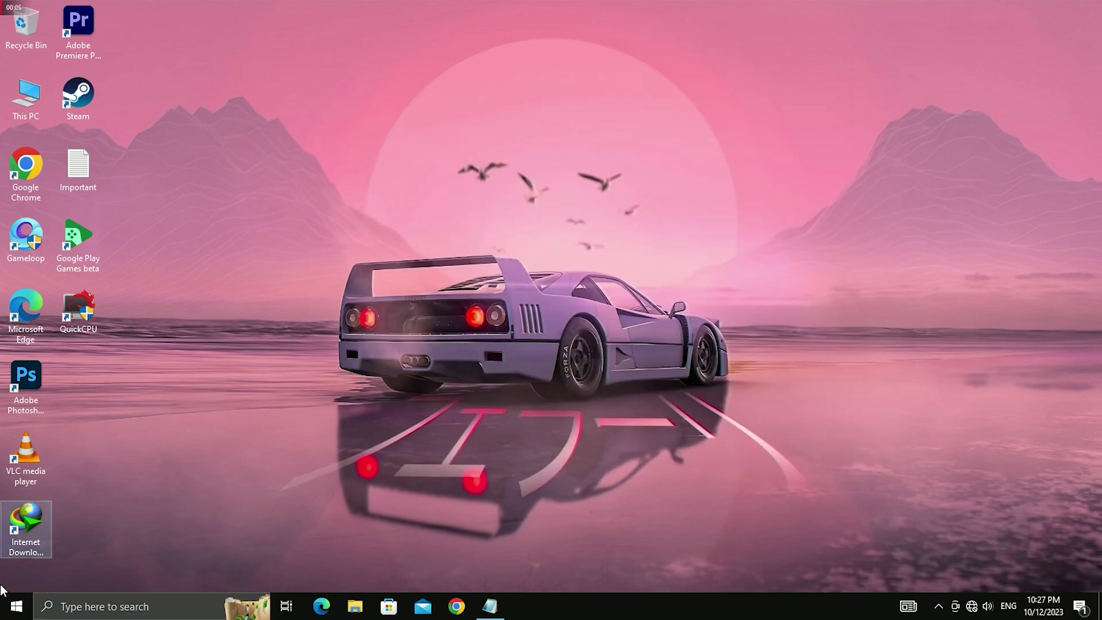
{"action": "left_click", "coordinate": [16, 606]}
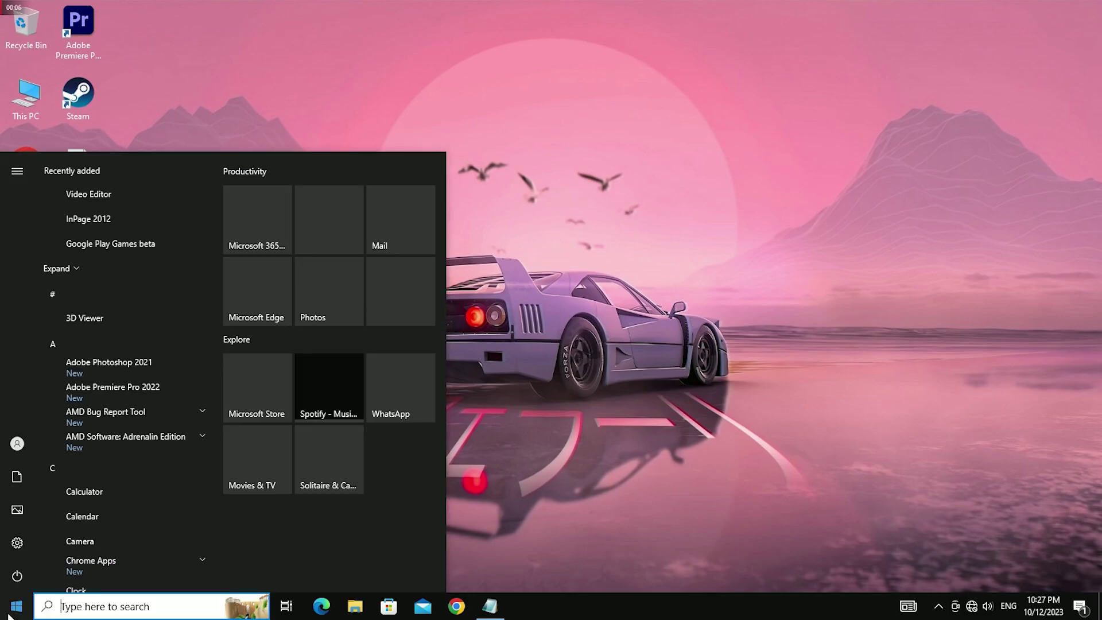
{"action": "type", "text": "temp"}
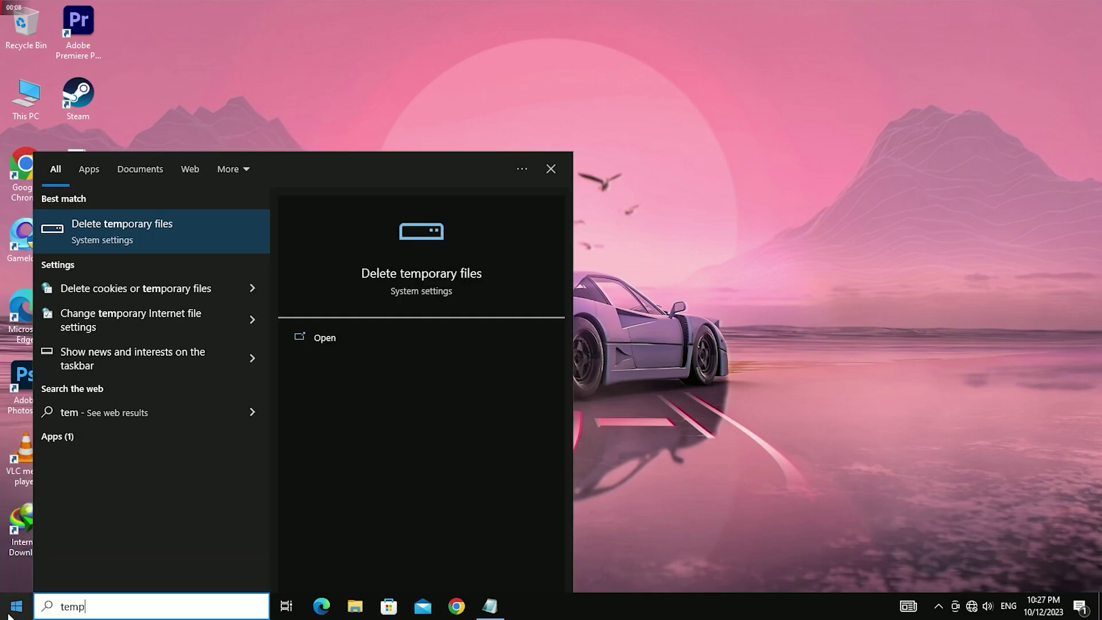
{"action": "left_click", "coordinate": [107, 242]}
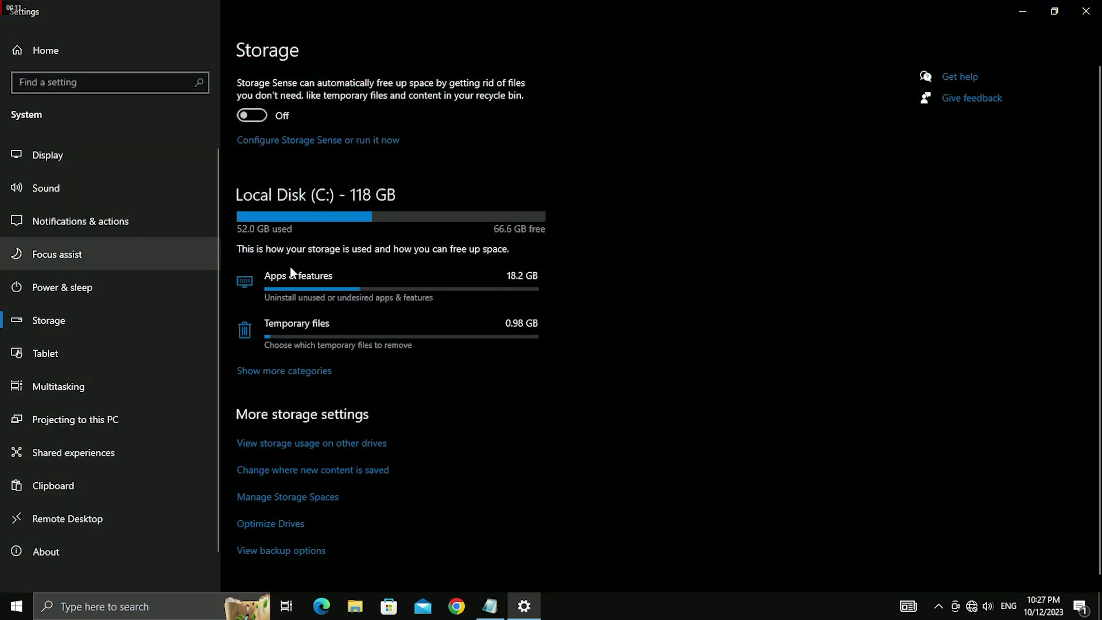
{"action": "left_click", "coordinate": [353, 340]}
{"action": "left_click", "coordinate": [46, 191]}
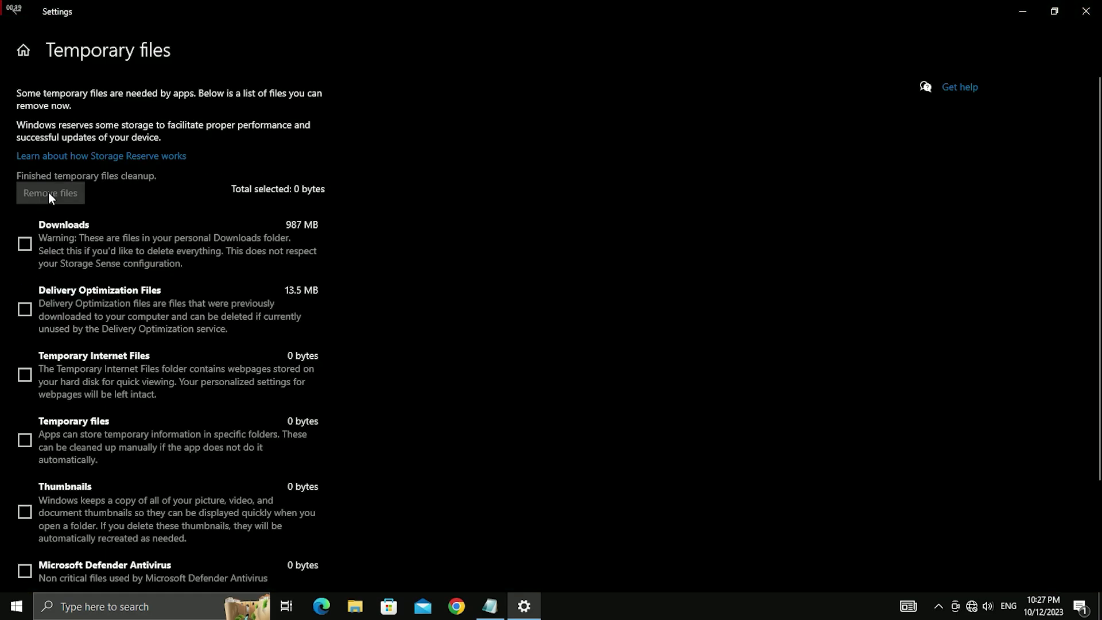
{"action": "left_click", "coordinate": [1085, 11]}
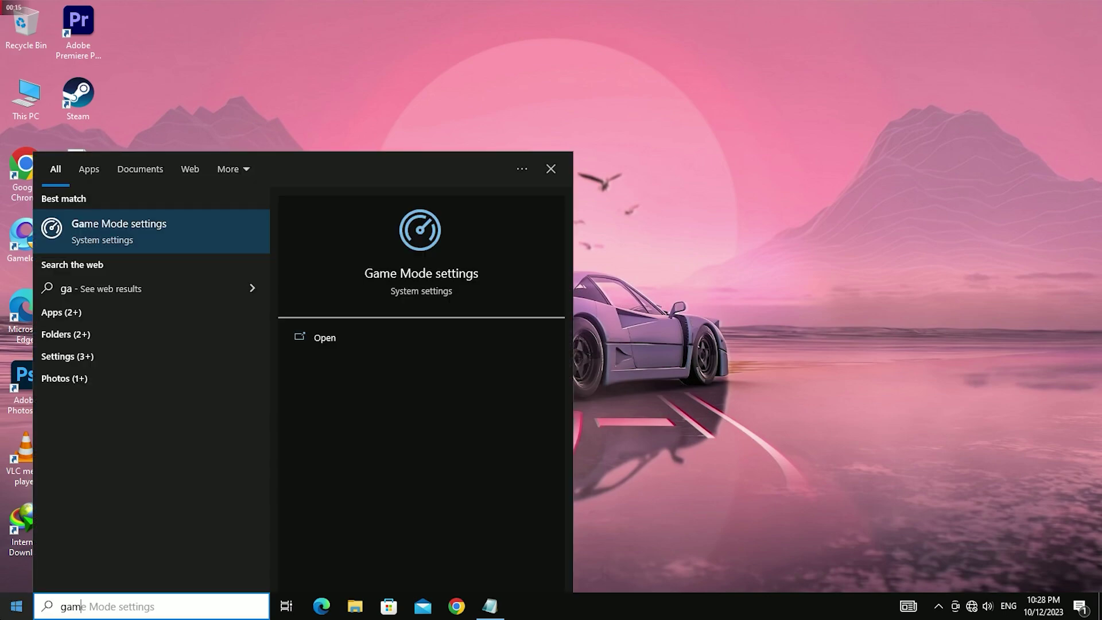
Turn on Windows Game Mode, check the Xbox Game Bar setting, and close Settings.
{"action": "type", "text": "emod"}
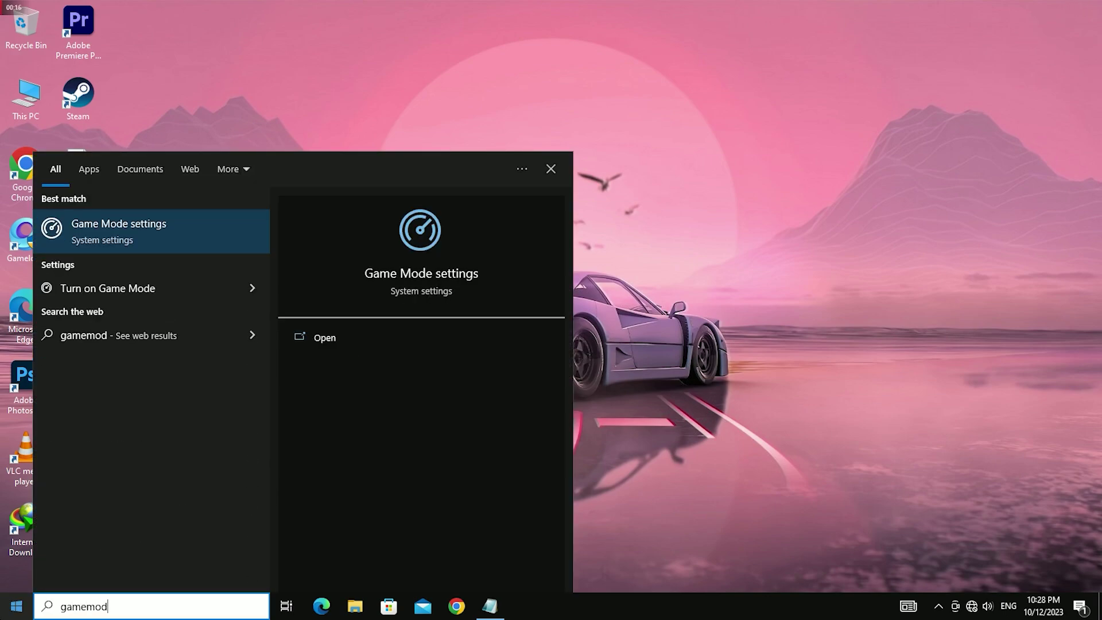
{"action": "left_click", "coordinate": [95, 235]}
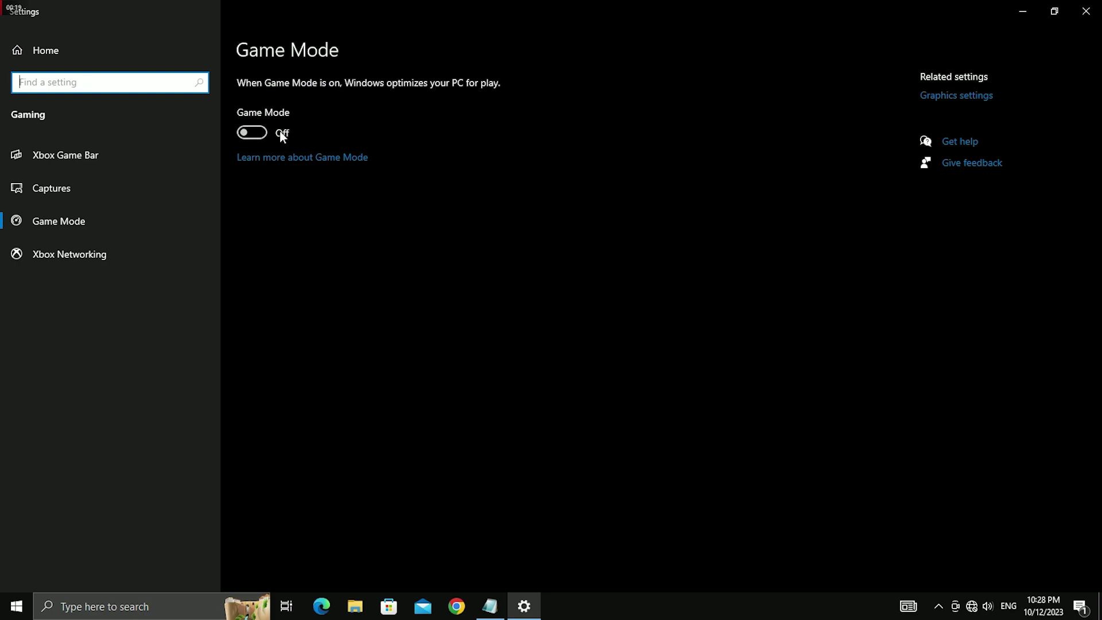
{"action": "left_click", "coordinate": [259, 131]}
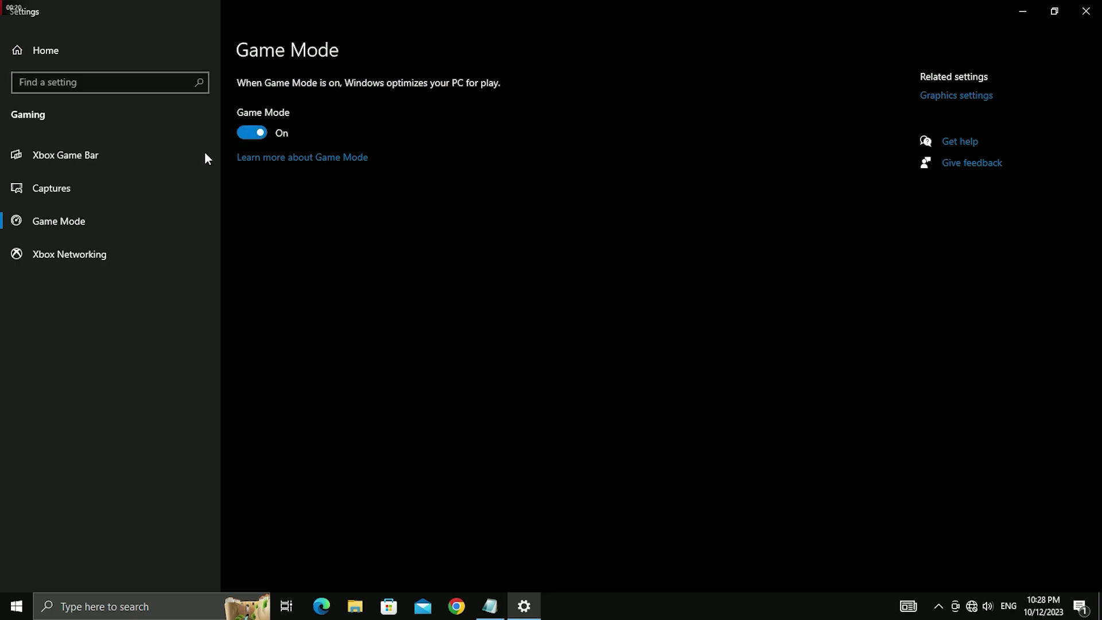
{"action": "left_click", "coordinate": [143, 158]}
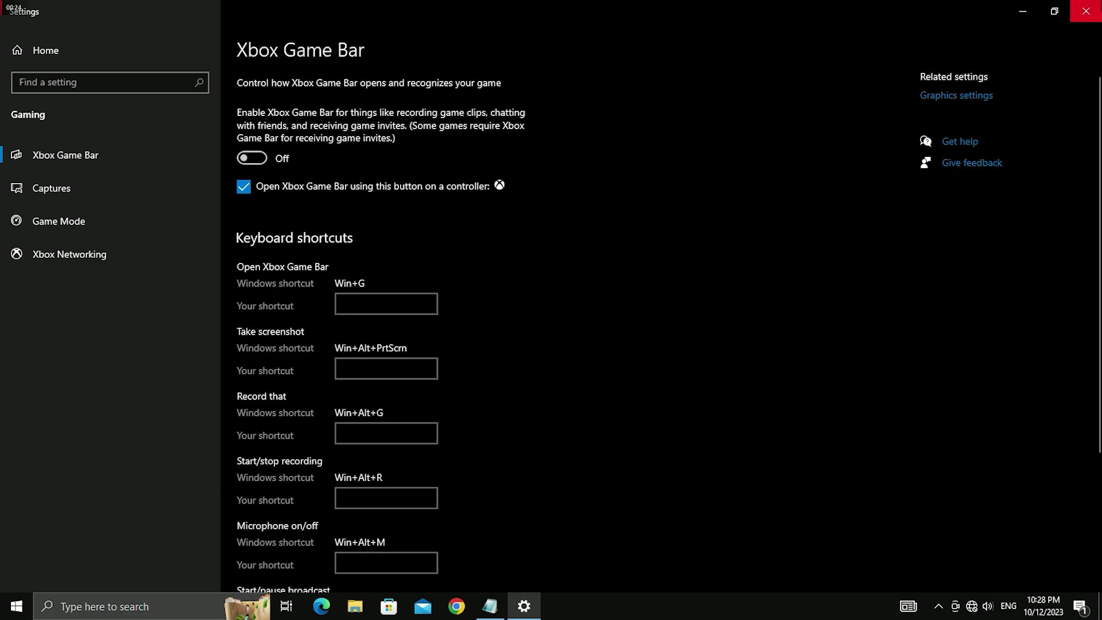
{"action": "left_click", "coordinate": [1085, 11]}
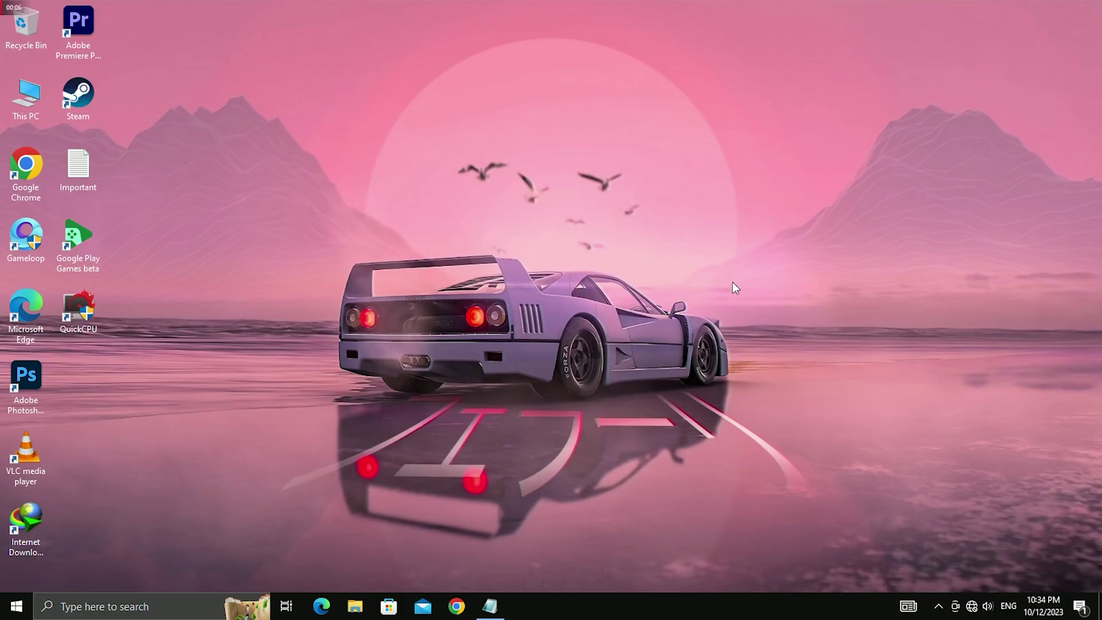
Open Defragment and Optimize Drives, optimize the HDD 500GB (D:) drive, and close the tool.
{"action": "left_click", "coordinate": [4, 612]}
{"action": "type", "text": "d"}
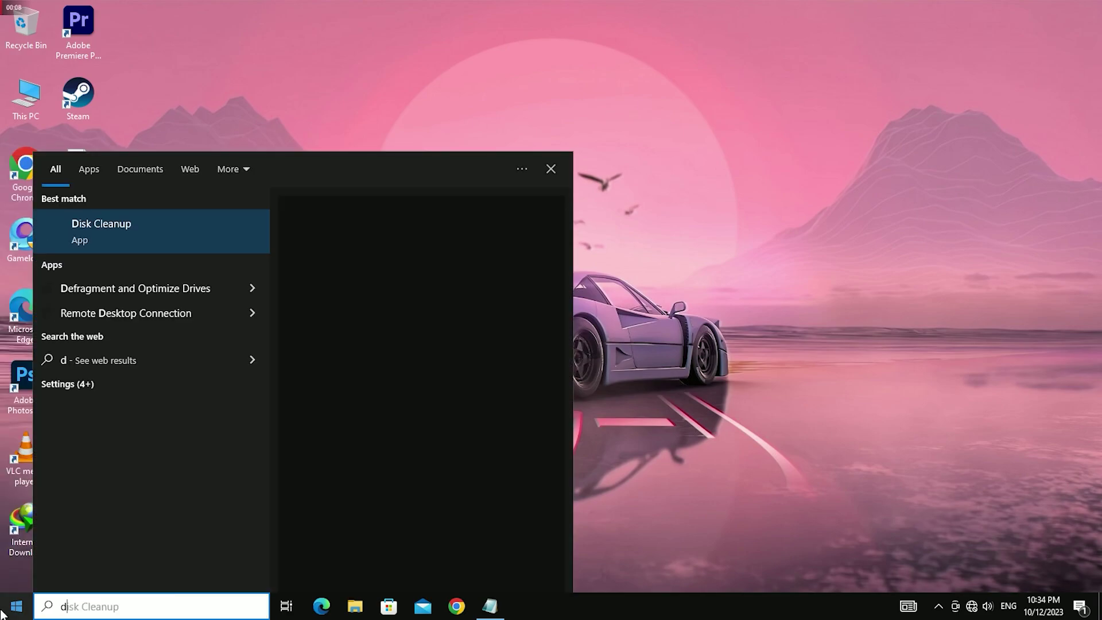
{"action": "type", "text": "isk"}
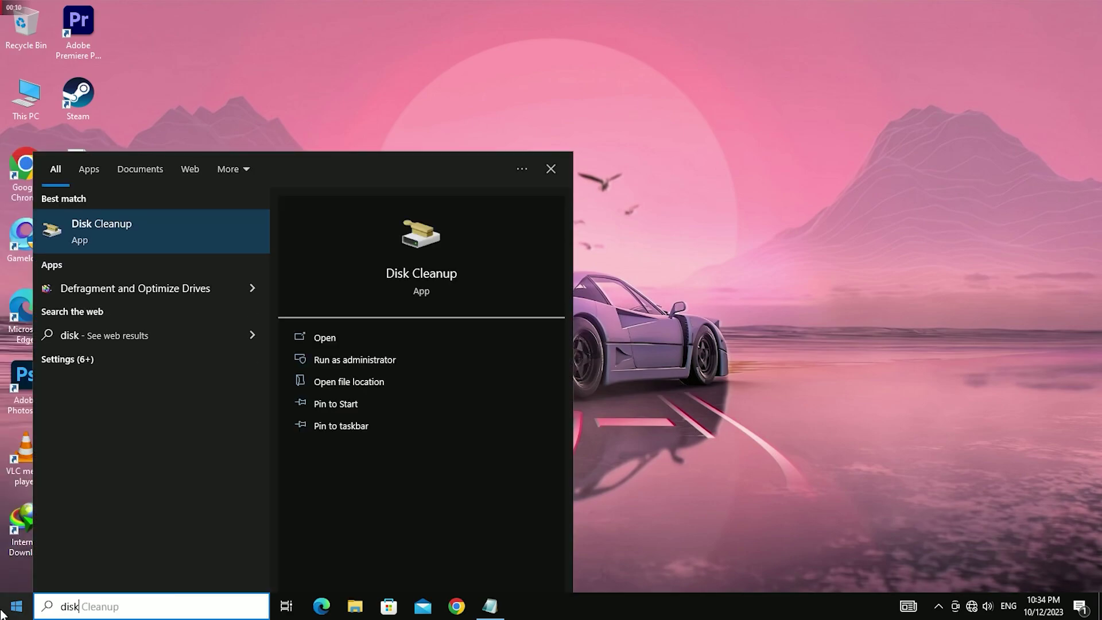
{"action": "left_click", "coordinate": [113, 298]}
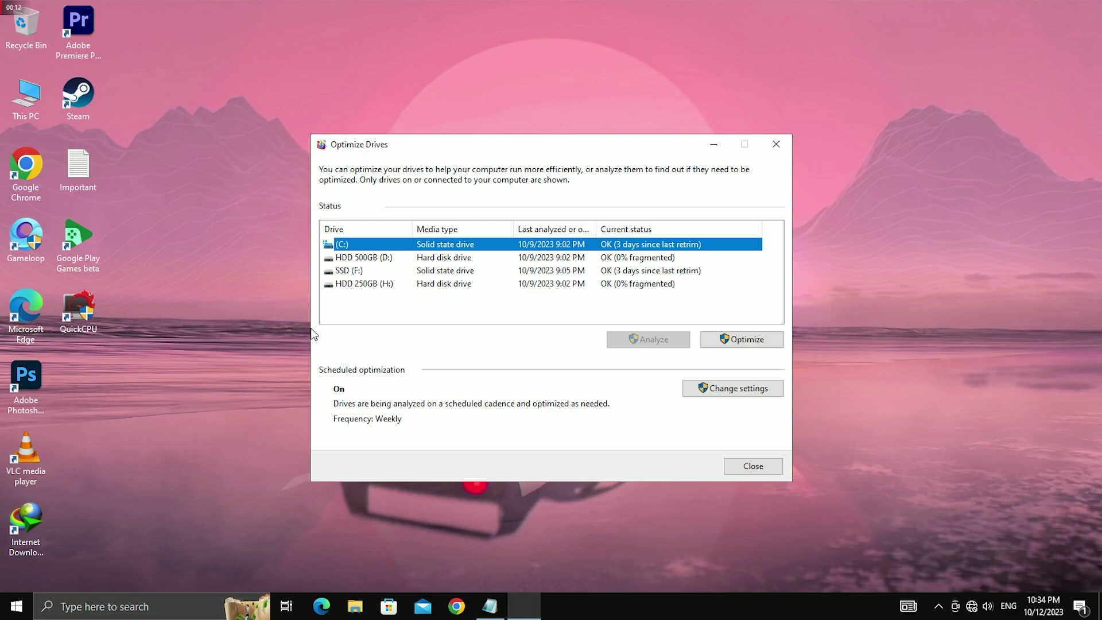
{"action": "left_click", "coordinate": [358, 257]}
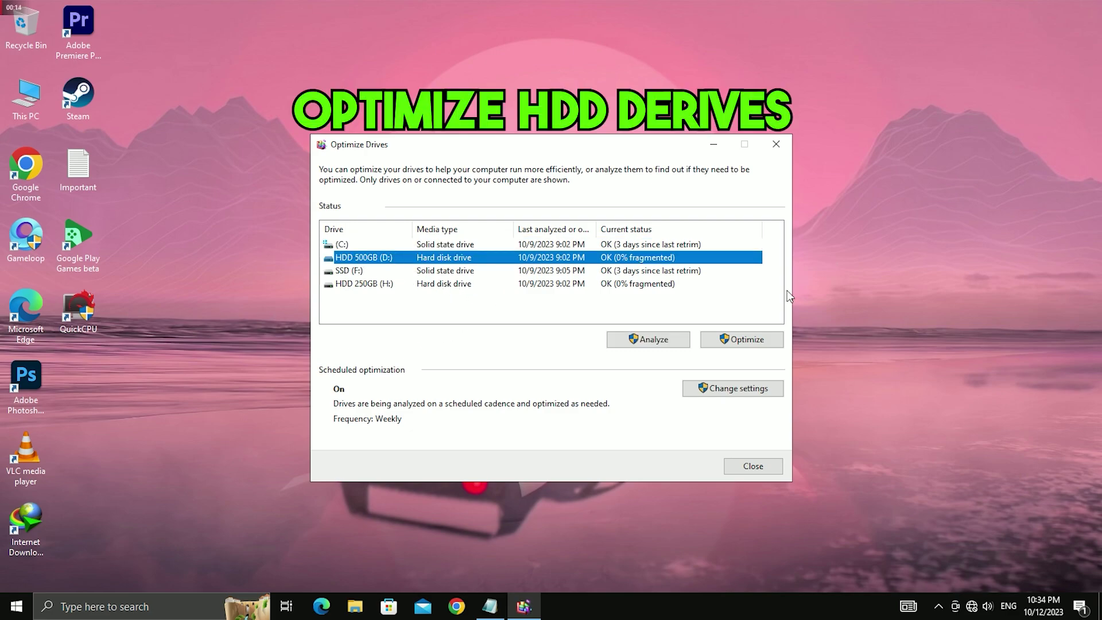
{"action": "left_click", "coordinate": [684, 336]}
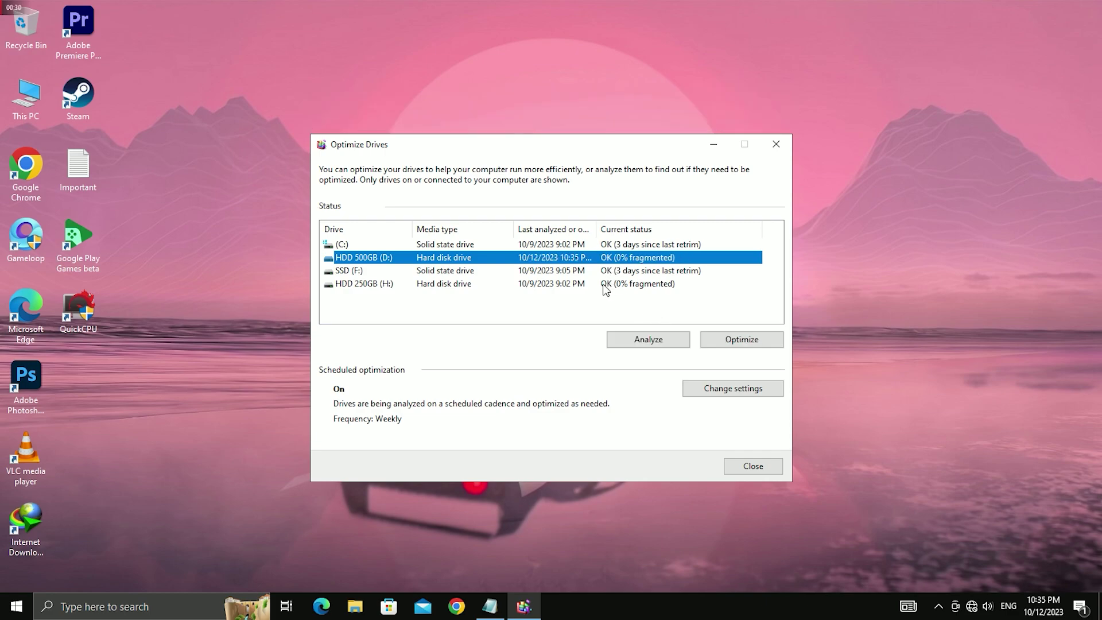
{"action": "left_click", "coordinate": [760, 473]}
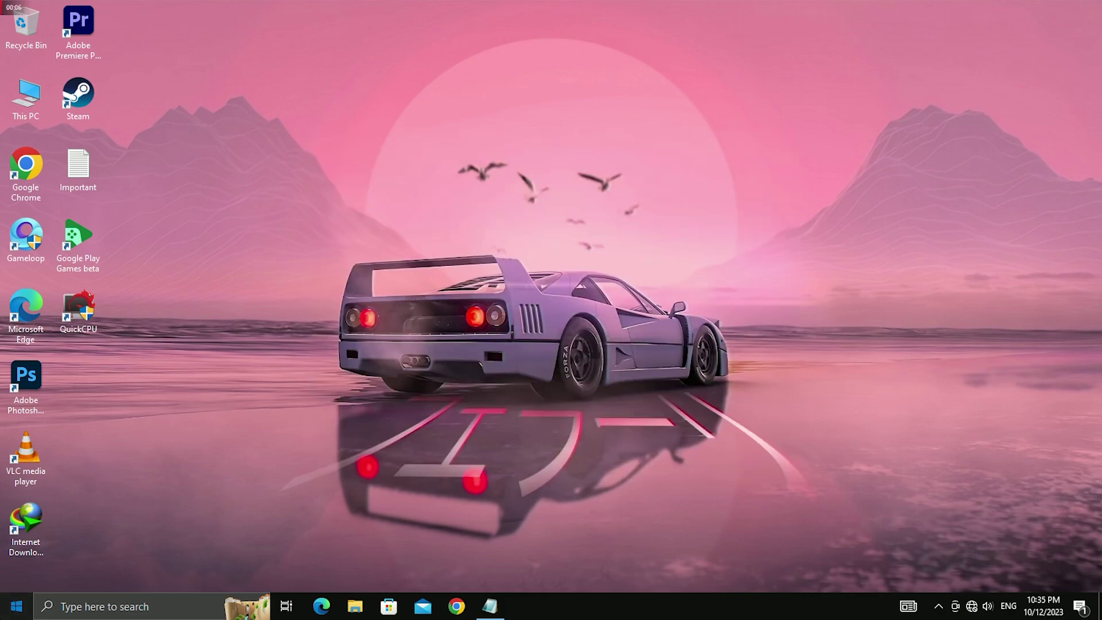
Open System Configuration and bring up the advanced boot options for the Windows 10 entry.
{"action": "left_click", "coordinate": [16, 606]}
{"action": "type", "text": "ms co"}
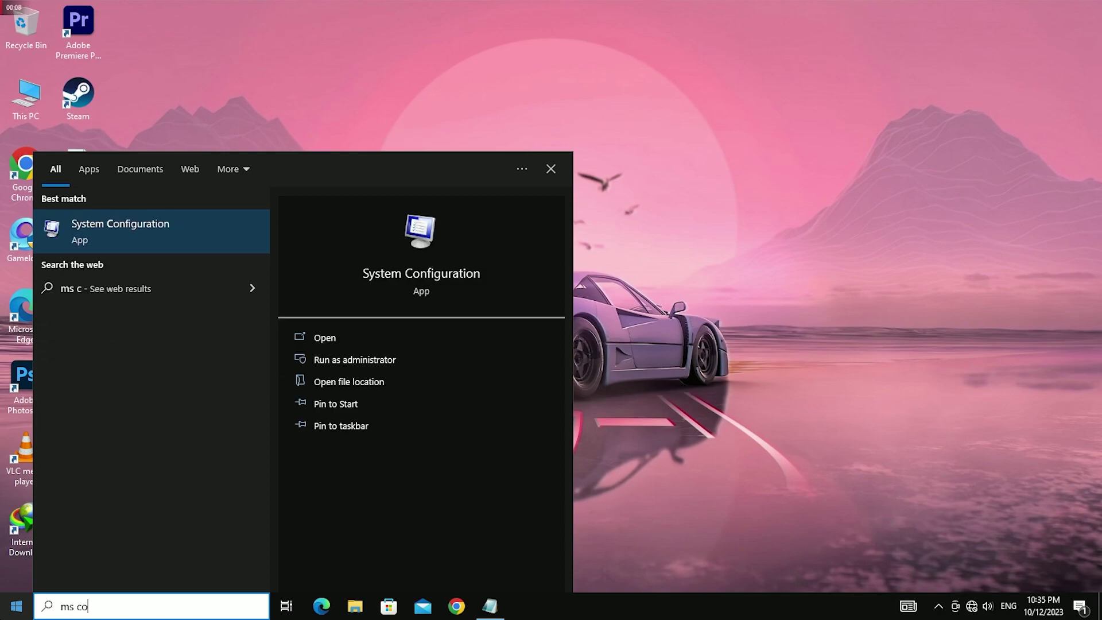
{"action": "type", "text": "g"}
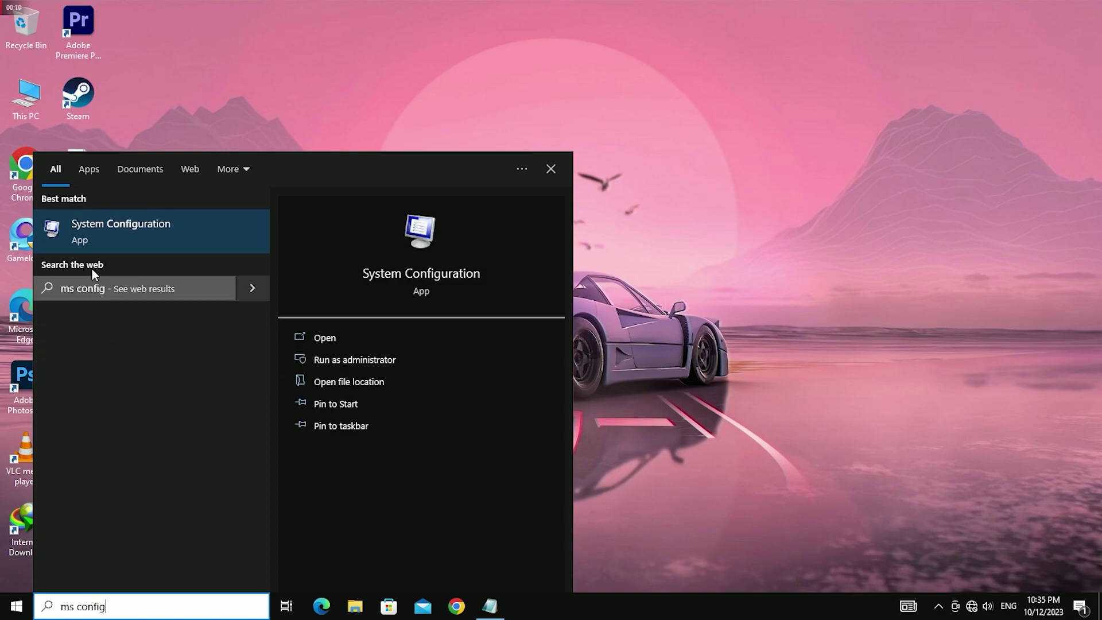
{"action": "left_click", "coordinate": [94, 239]}
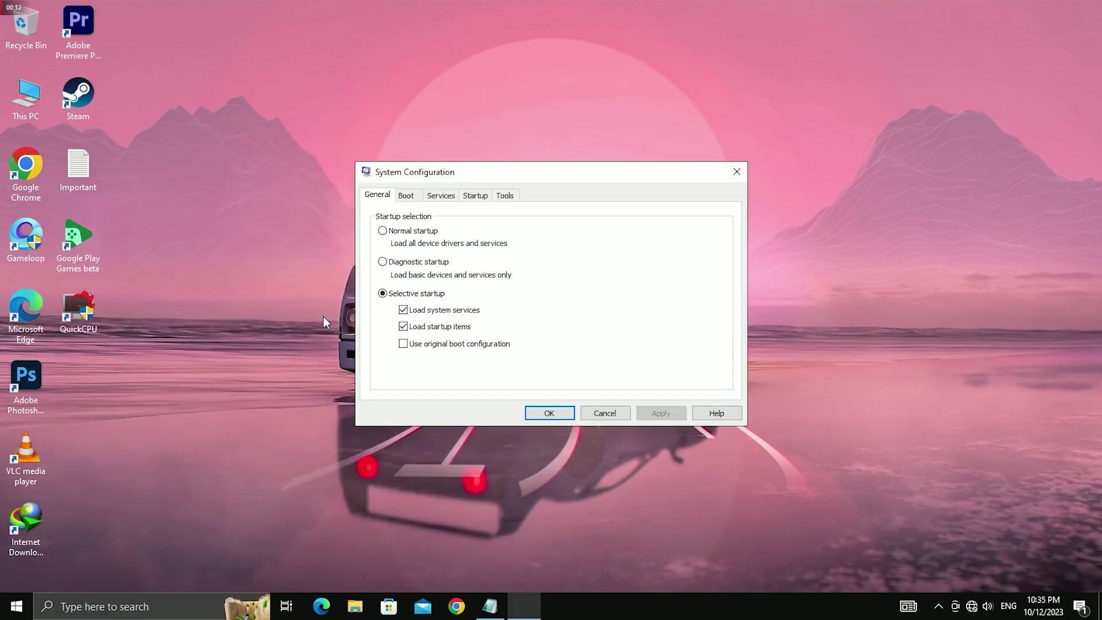
{"action": "left_click", "coordinate": [405, 196]}
{"action": "left_click", "coordinate": [406, 294]}
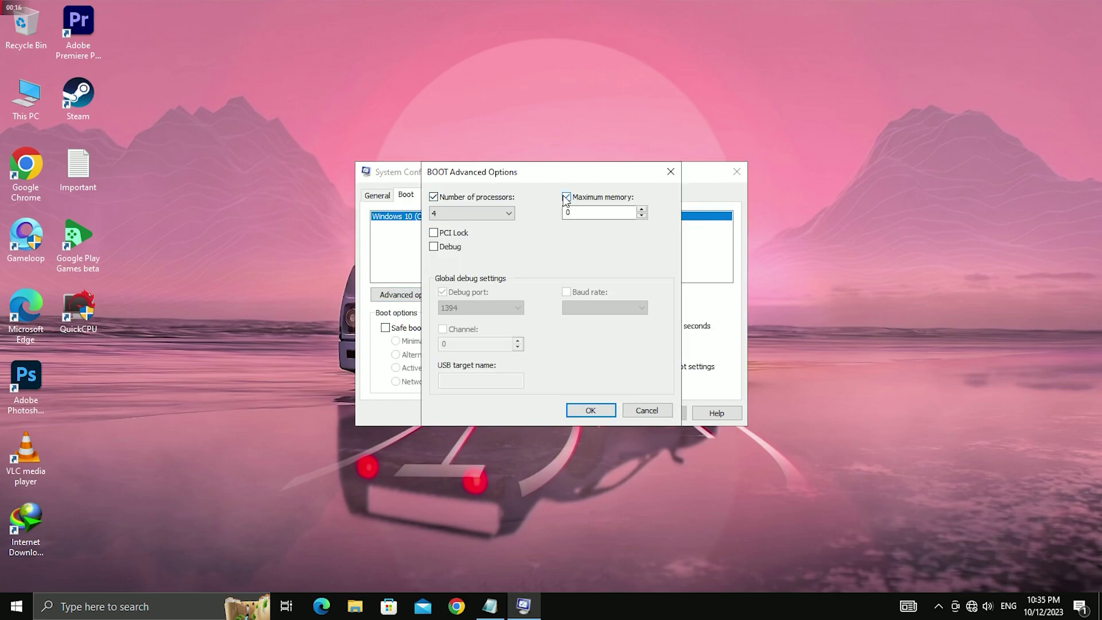
Set the maximum boot memory to 16384 and the number of processors to 4, and accept the advanced options.
{"action": "left_click", "coordinate": [577, 196]}
{"action": "left_click", "coordinate": [577, 197]}
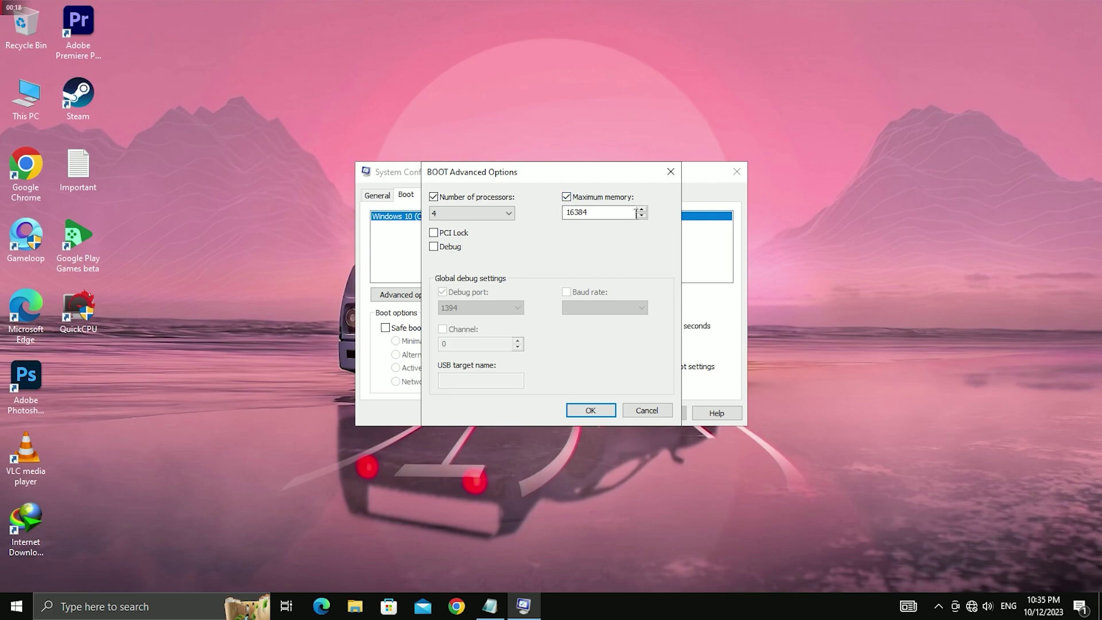
{"action": "left_click", "coordinate": [457, 212]}
{"action": "left_click", "coordinate": [584, 414]}
{"action": "left_click", "coordinate": [584, 414]}
Apply and accept the boot configuration without restarting the computer, and refresh the desktop.
{"action": "left_click", "coordinate": [670, 416]}
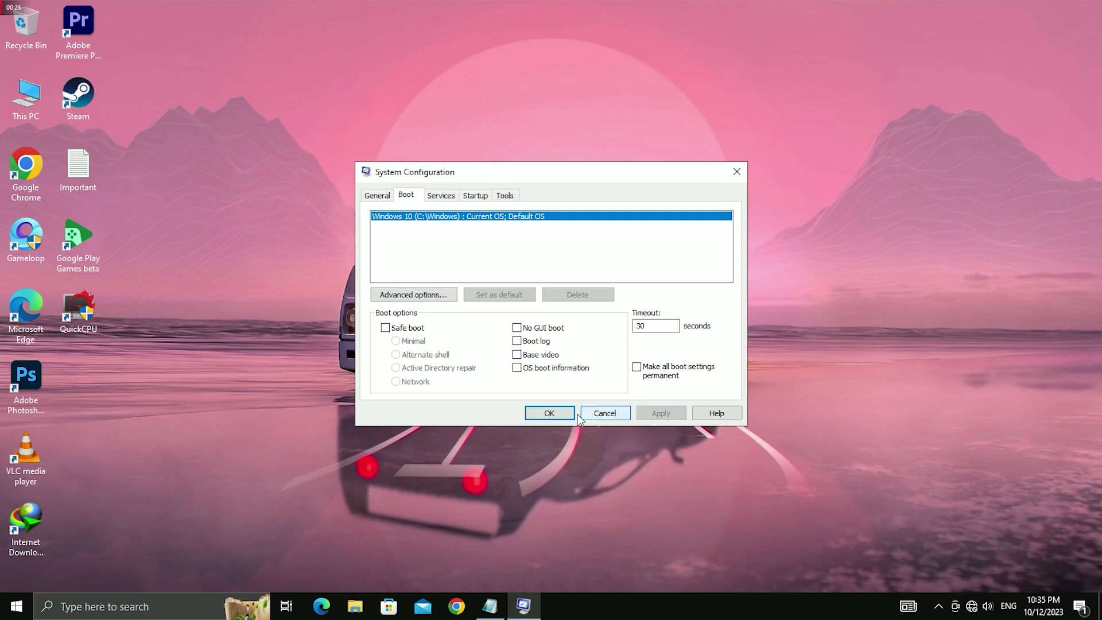
{"action": "left_click", "coordinate": [533, 414]}
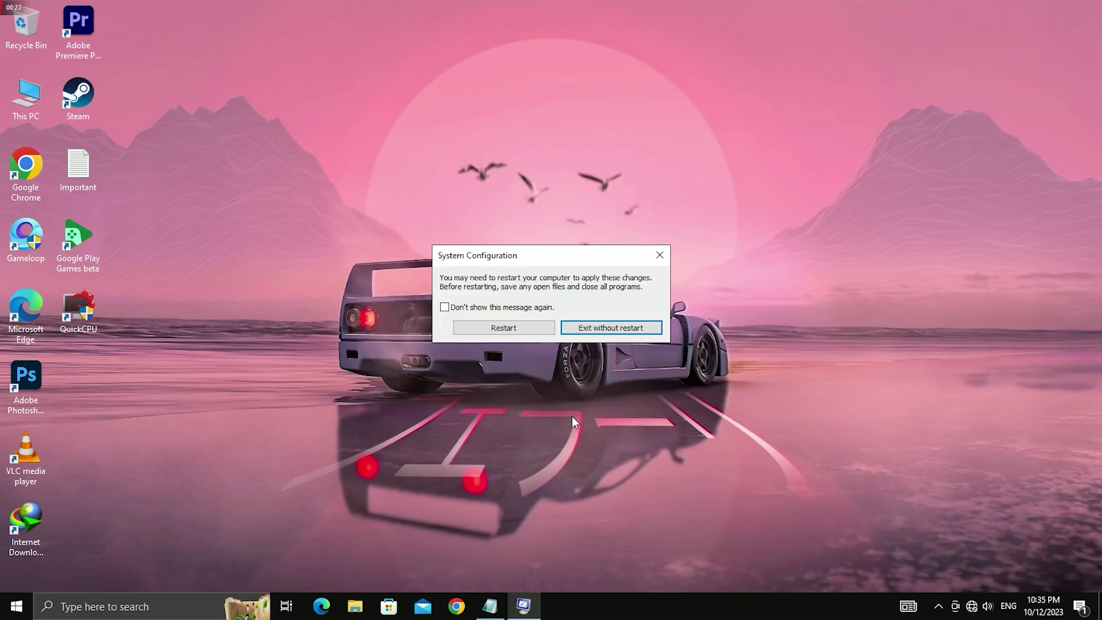
{"action": "left_click", "coordinate": [659, 256]}
{"action": "right_click", "coordinate": [389, 315]}
{"action": "left_click", "coordinate": [436, 374]}
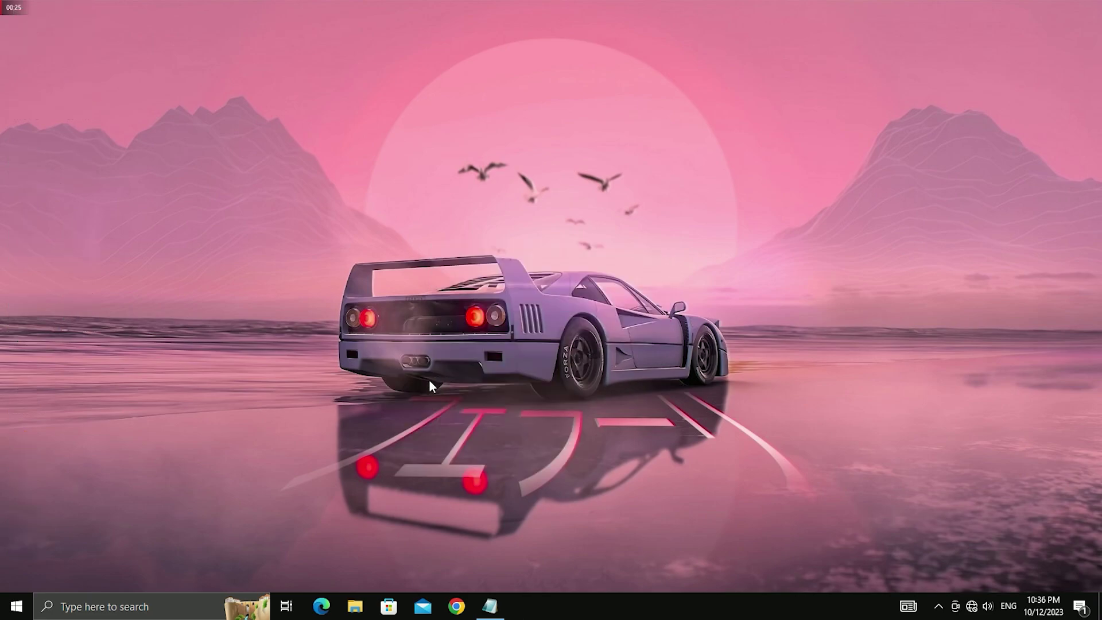
Turn off letting apps run in the background in the Windows privacy settings.
{"action": "left_click", "coordinate": [16, 605]}
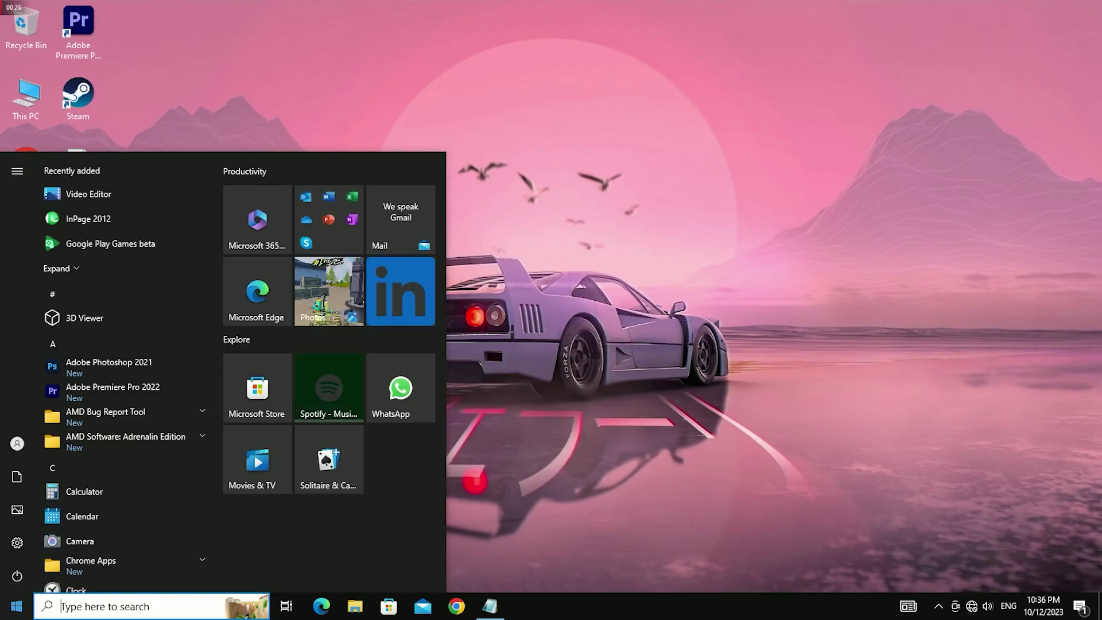
{"action": "left_click", "coordinate": [17, 542]}
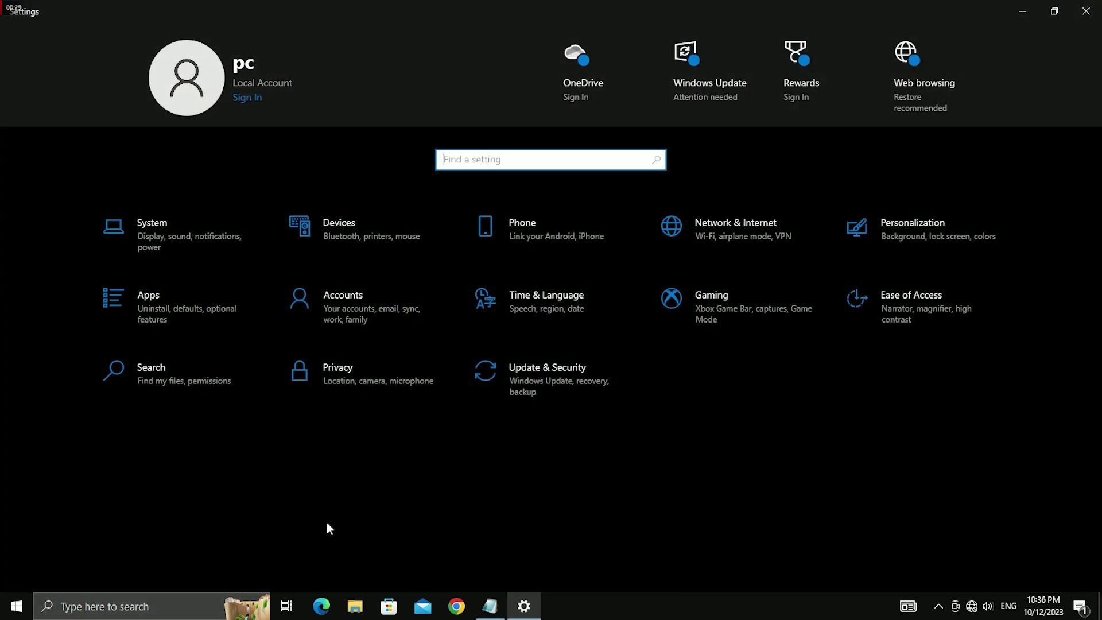
{"action": "left_click", "coordinate": [373, 380]}
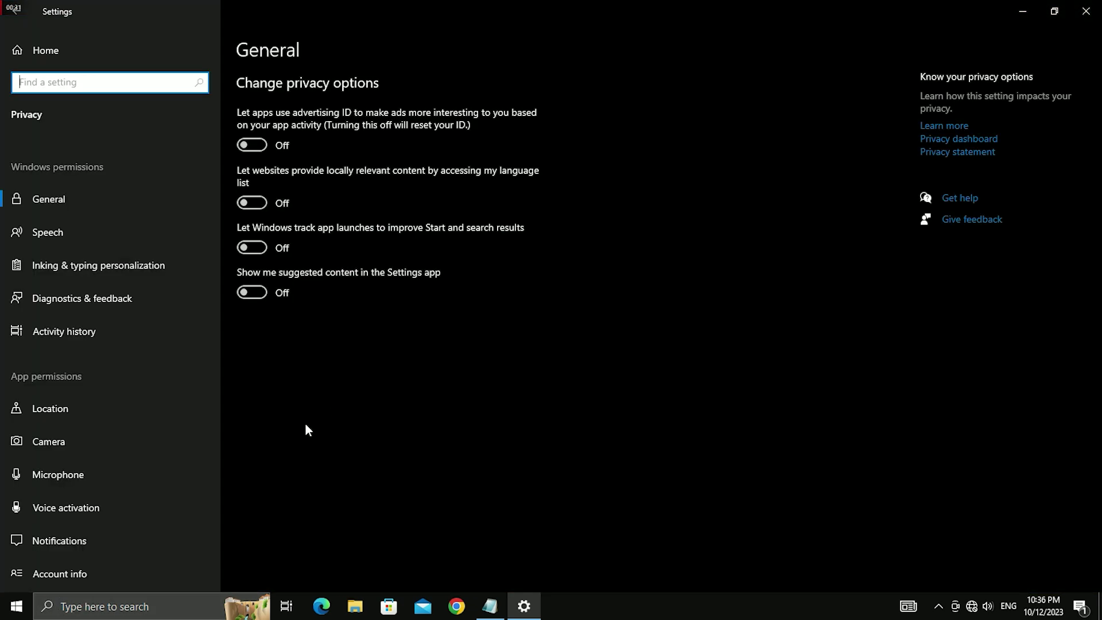
{"action": "left_click_drag", "start_coordinate": [215, 329], "coordinate": [253, 538]}
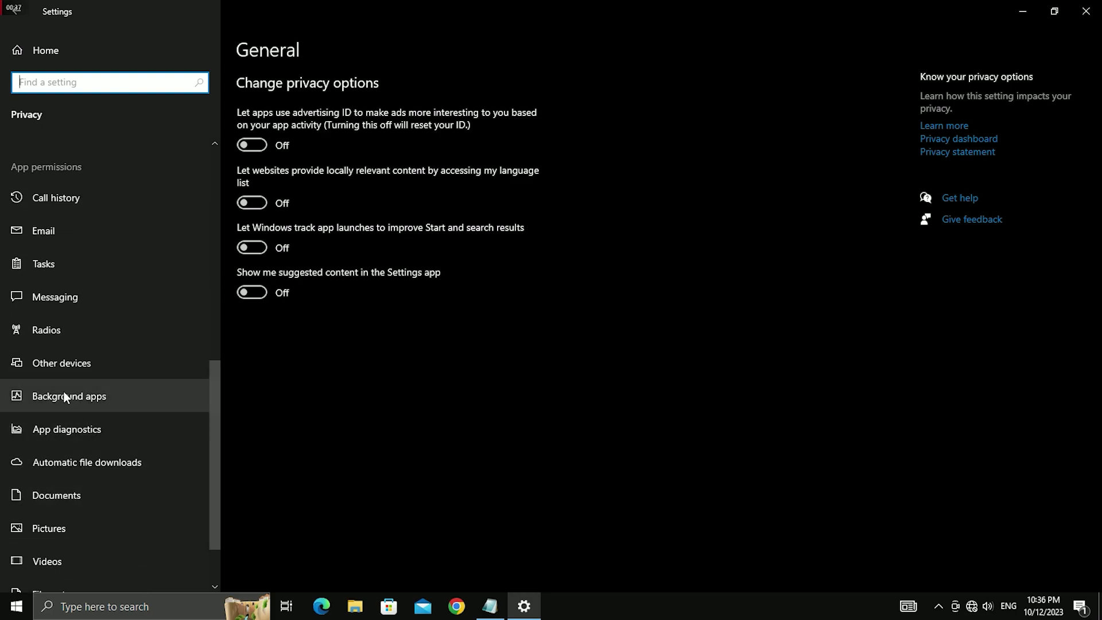
{"action": "left_click", "coordinate": [45, 405]}
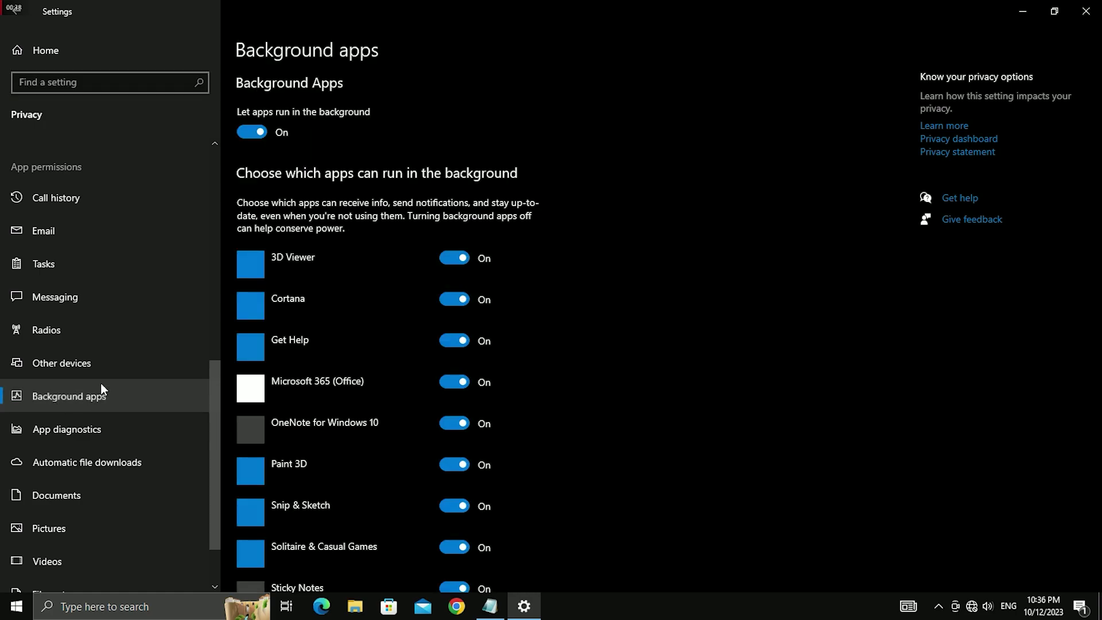
{"action": "left_click", "coordinate": [259, 133]}
{"action": "left_click_drag", "start_coordinate": [216, 446], "coordinate": [219, 410]}
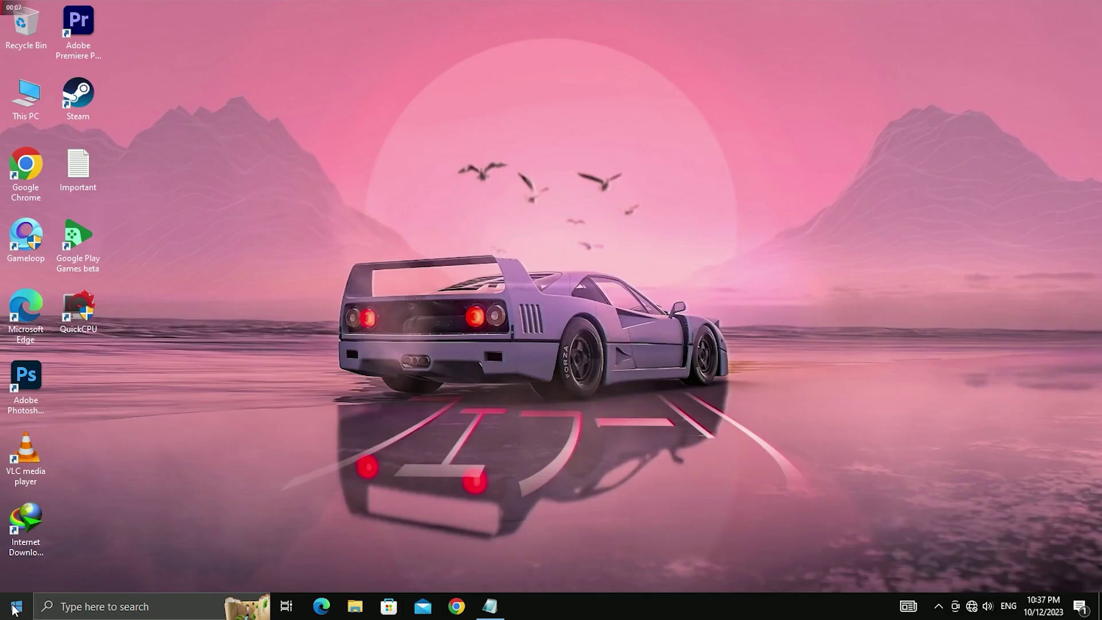
Activate the High performance power plan in the Windows power options and bring up its advanced power settings.
{"action": "left_click", "coordinate": [16, 607]}
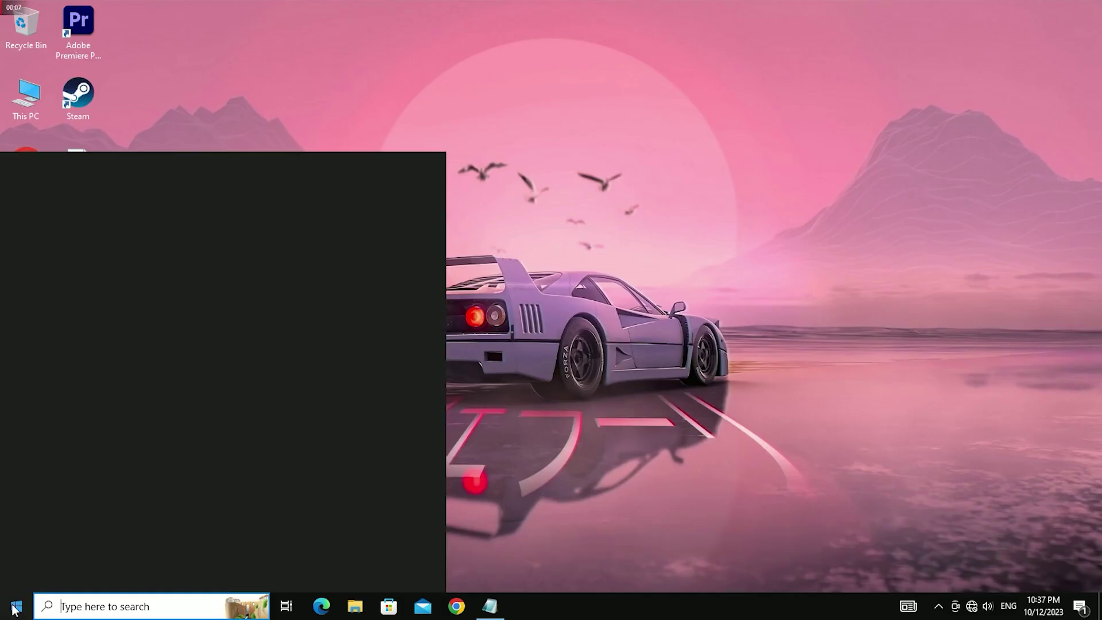
{"action": "type", "text": "power"}
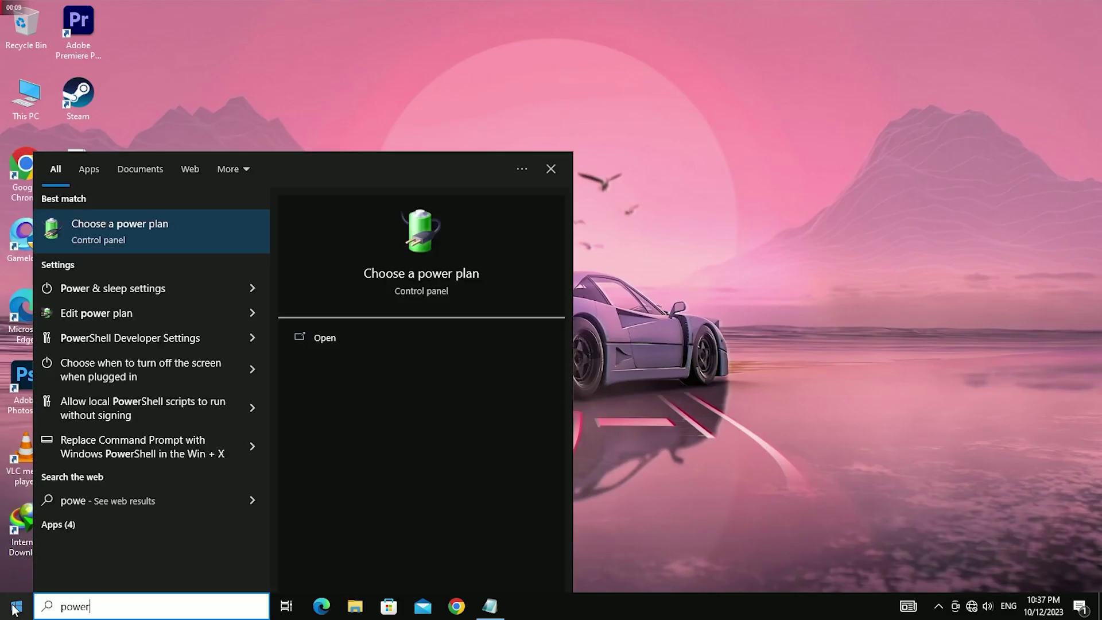
{"action": "left_click", "coordinate": [140, 223]}
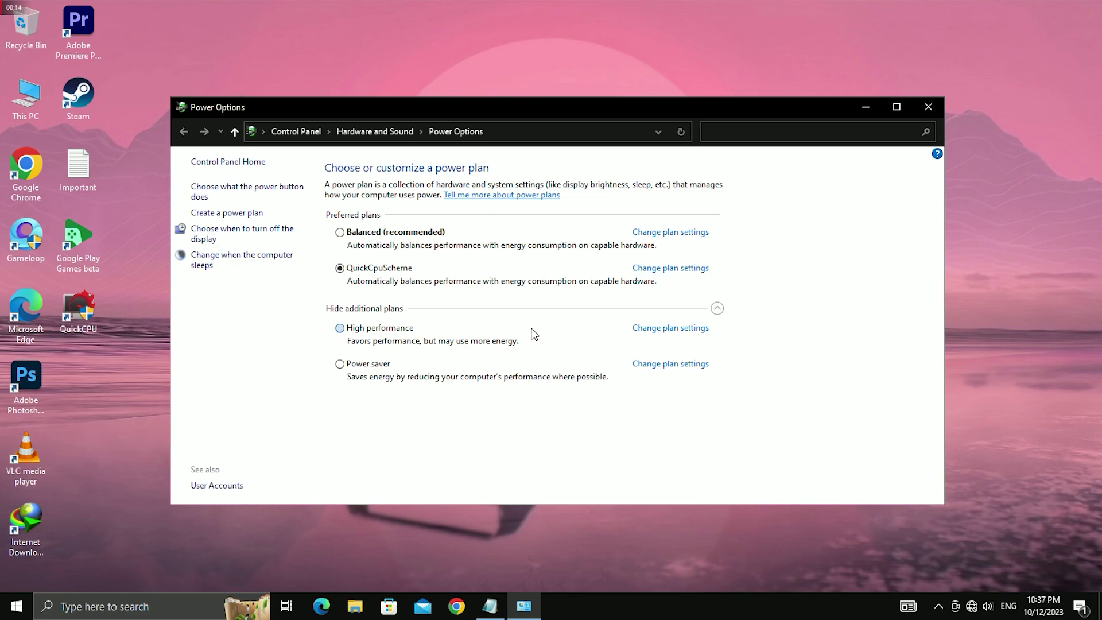
{"action": "left_click", "coordinate": [656, 330]}
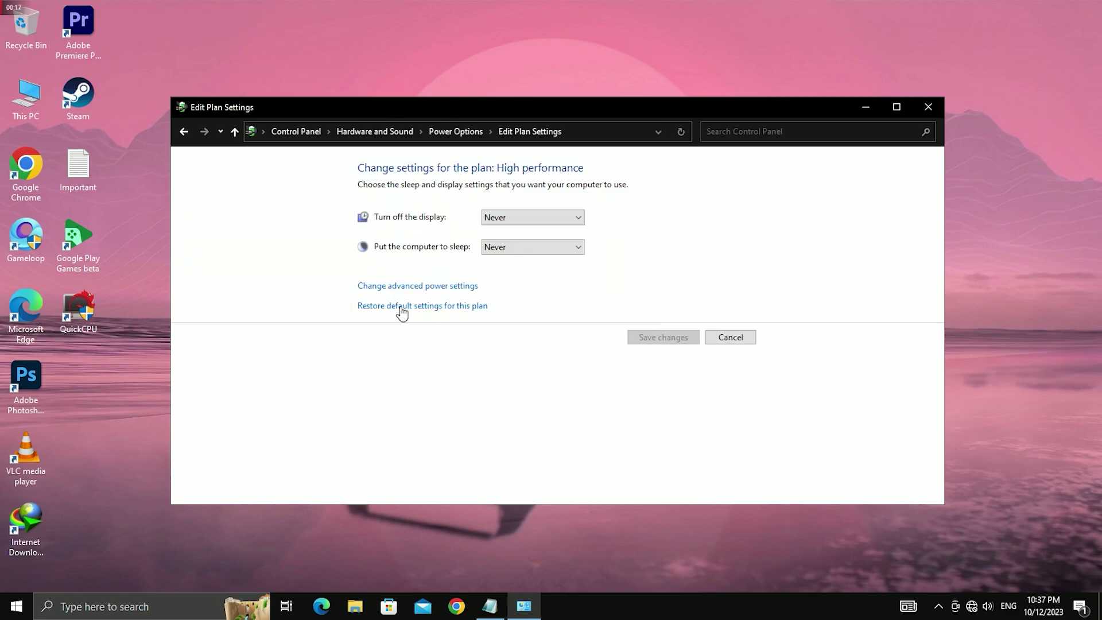
{"action": "left_click", "coordinate": [402, 287]}
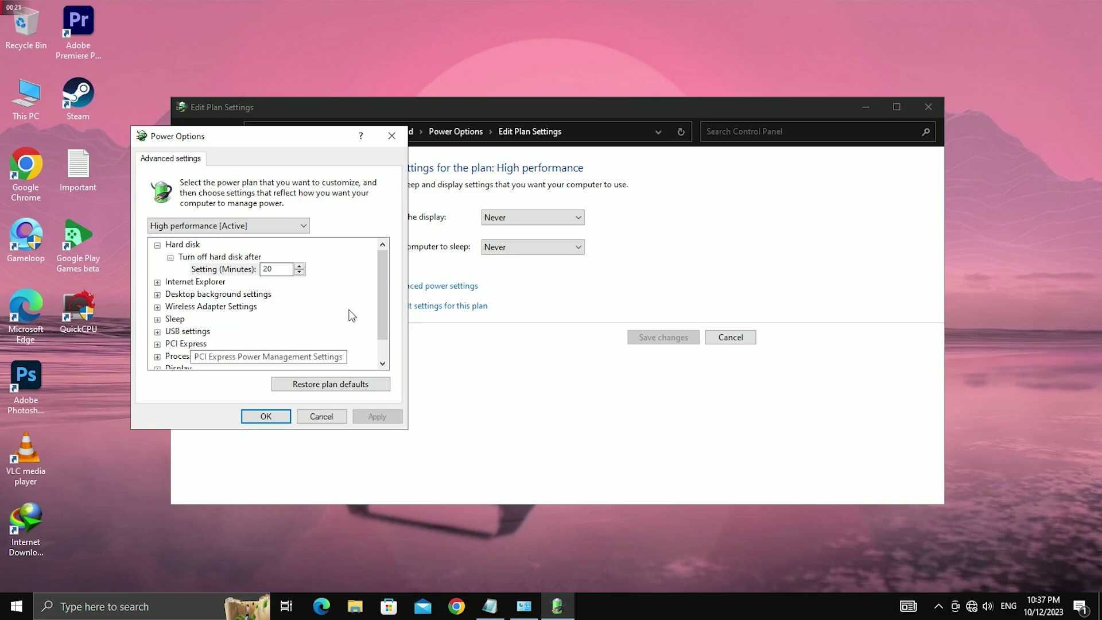
Set the minimum processor state under Processor power management to 99%.
{"action": "scroll", "coordinate": [381, 319], "scroll_direction": "down", "scroll_amount": 1}
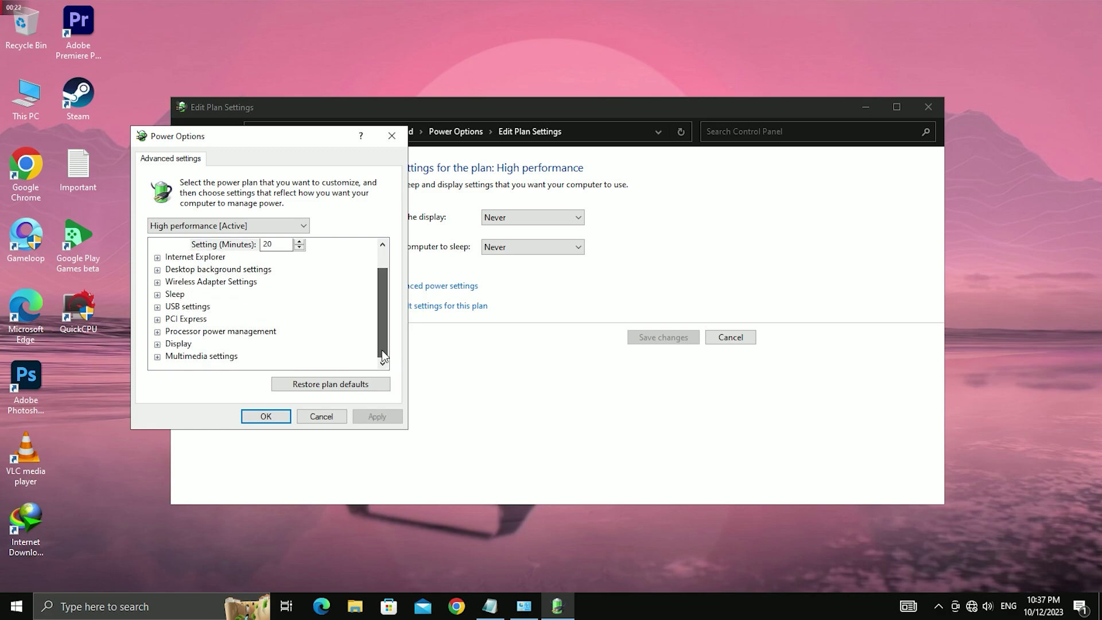
{"action": "left_click", "coordinate": [158, 331]}
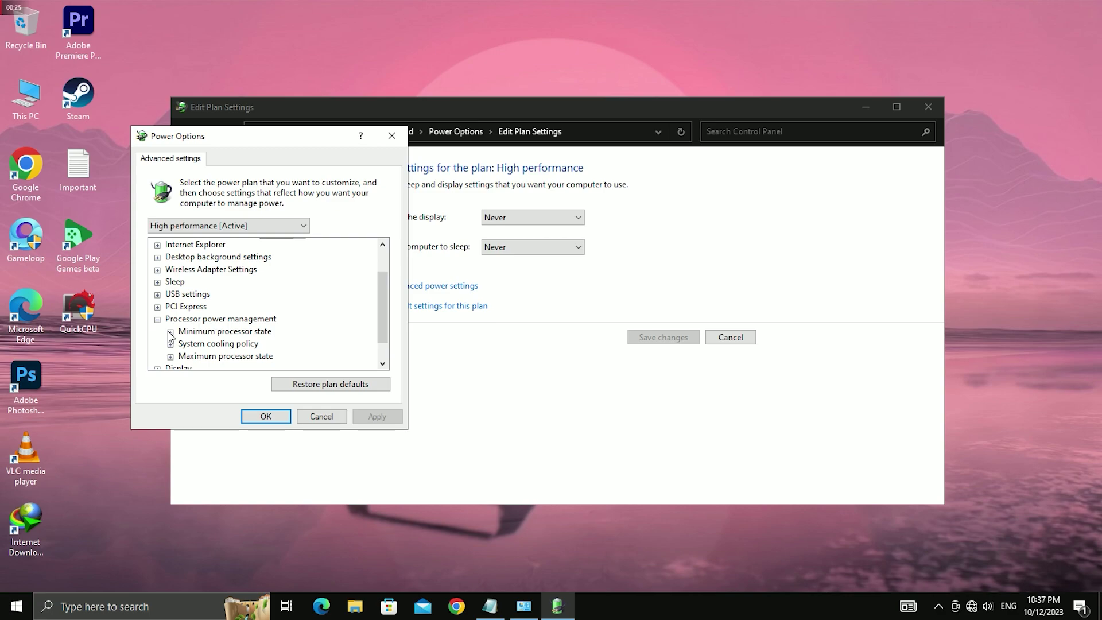
{"action": "left_click", "coordinate": [171, 331]}
{"action": "left_click", "coordinate": [232, 344]}
{"action": "left_click", "coordinate": [246, 343]}
{"action": "key", "text": "BackSpace"}
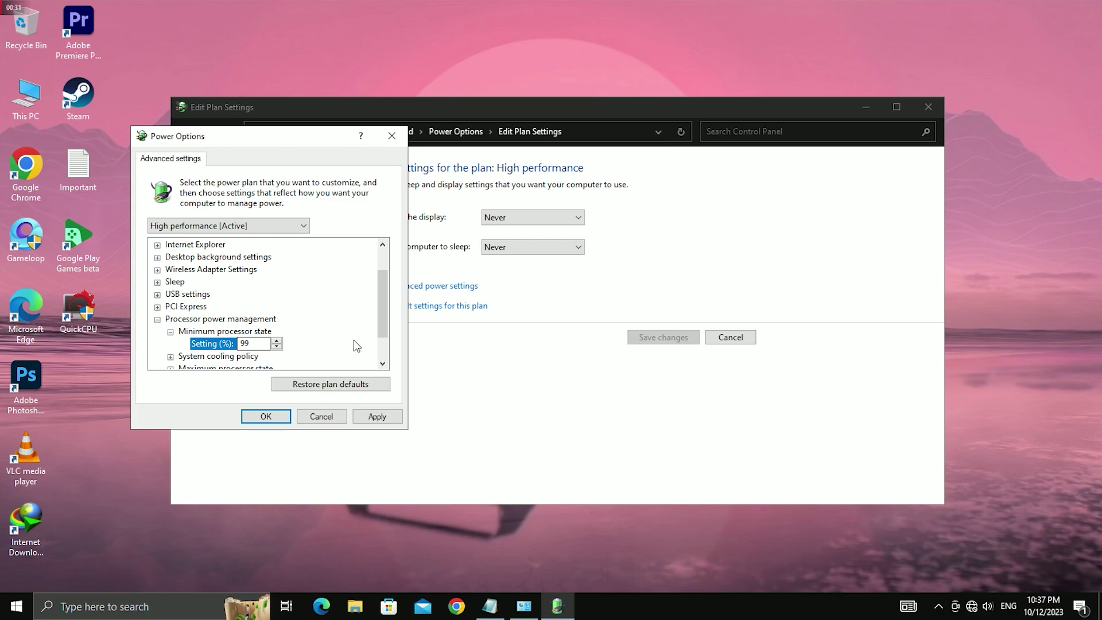
Set the maximum processor state to 99%, and apply and accept the advanced settings before closing the power options.
{"action": "left_click_drag", "start_coordinate": [385, 310], "coordinate": [383, 327]}
{"action": "left_click", "coordinate": [170, 344]}
{"action": "left_click", "coordinate": [247, 356]}
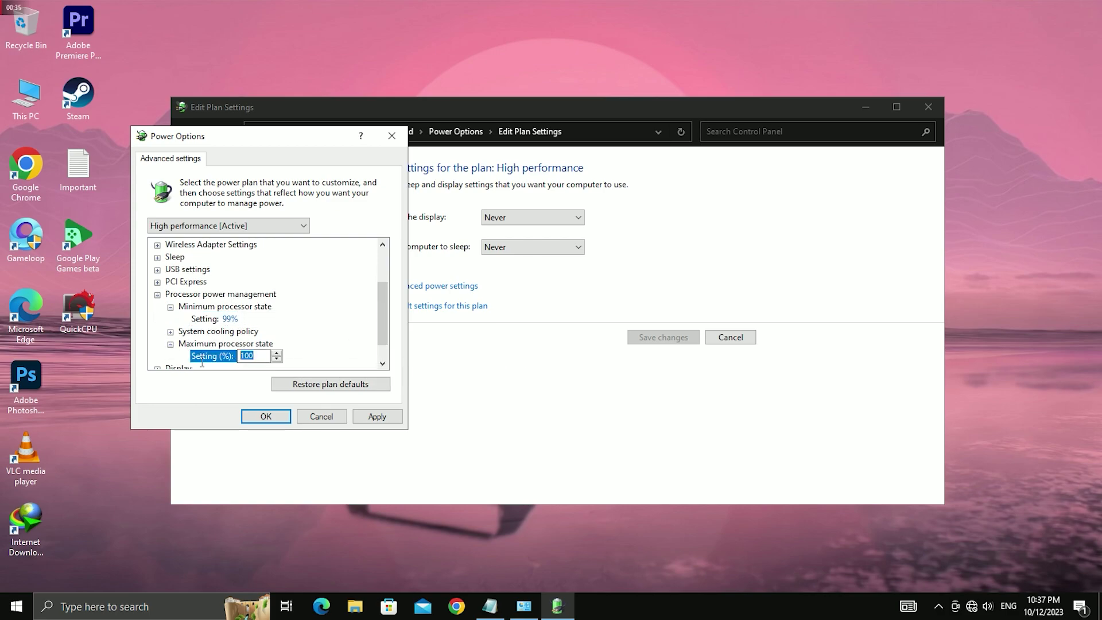
{"action": "type", "text": "99"}
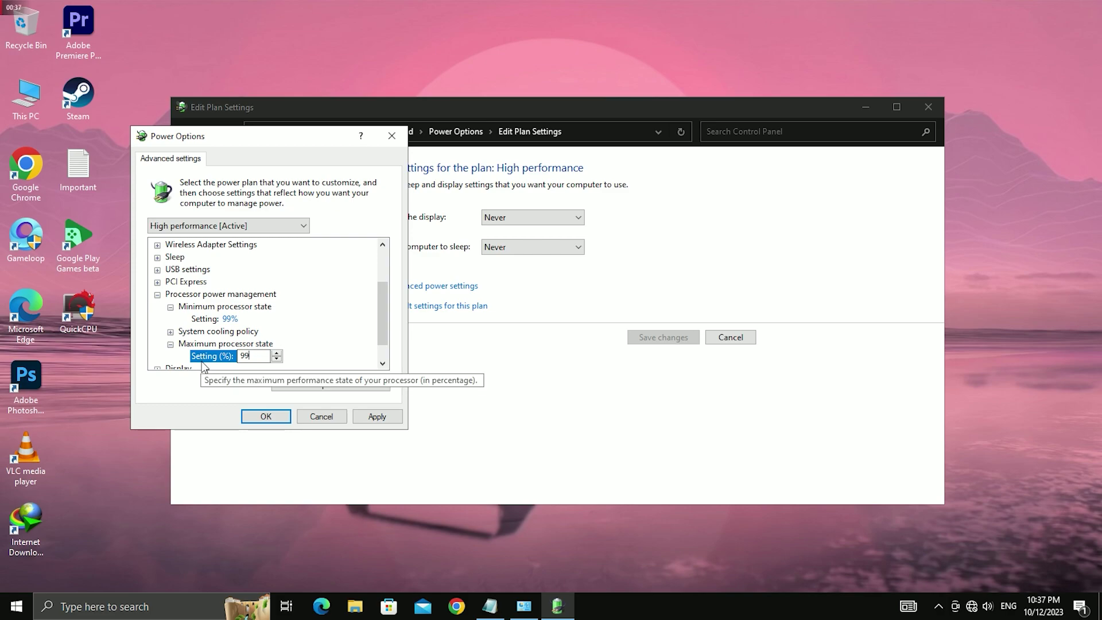
{"action": "left_click", "coordinate": [383, 416]}
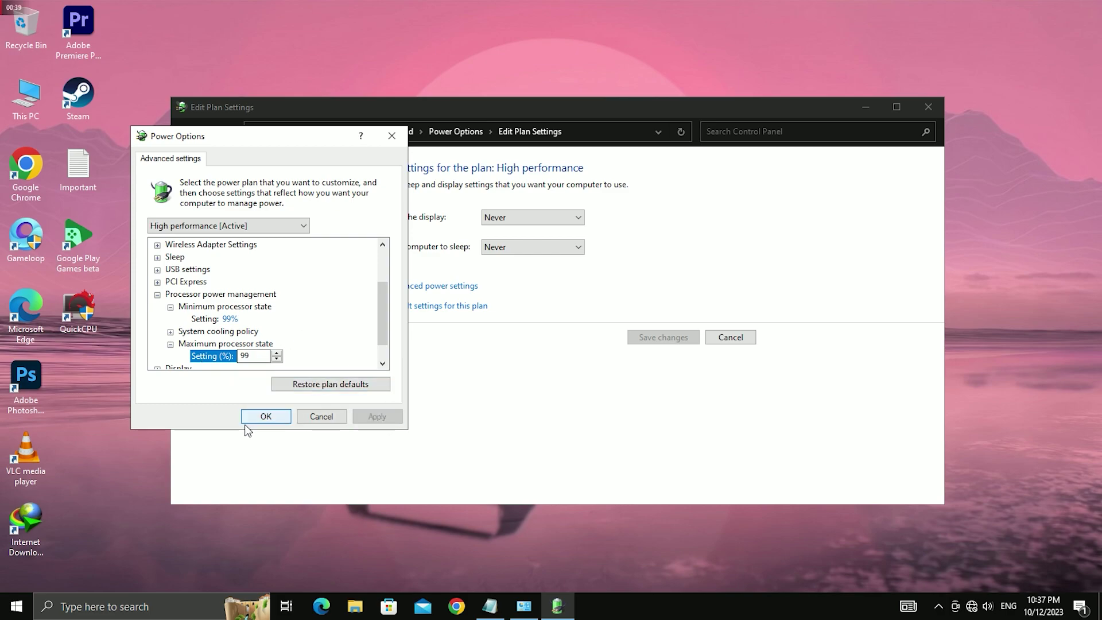
{"action": "left_click", "coordinate": [261, 418]}
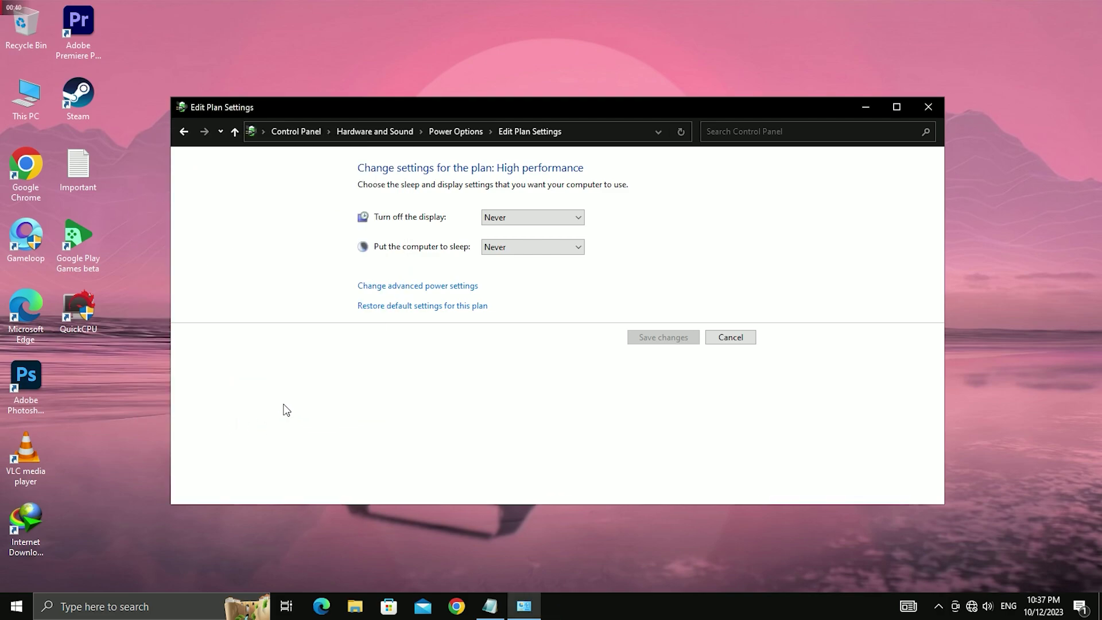
{"action": "left_click", "coordinate": [731, 339]}
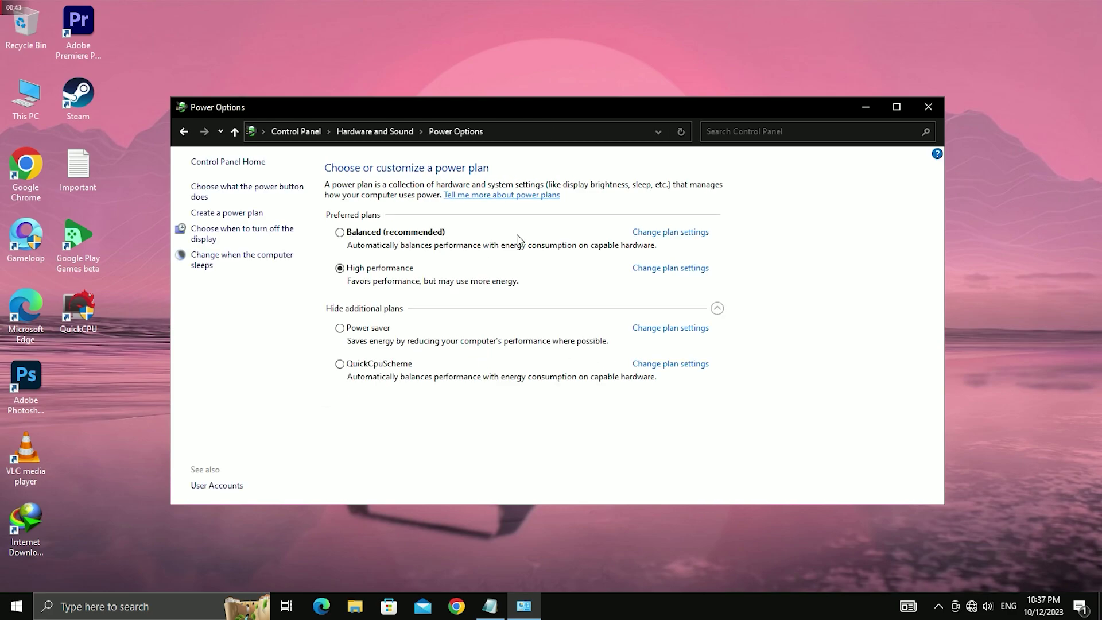
{"action": "left_click", "coordinate": [928, 109]}
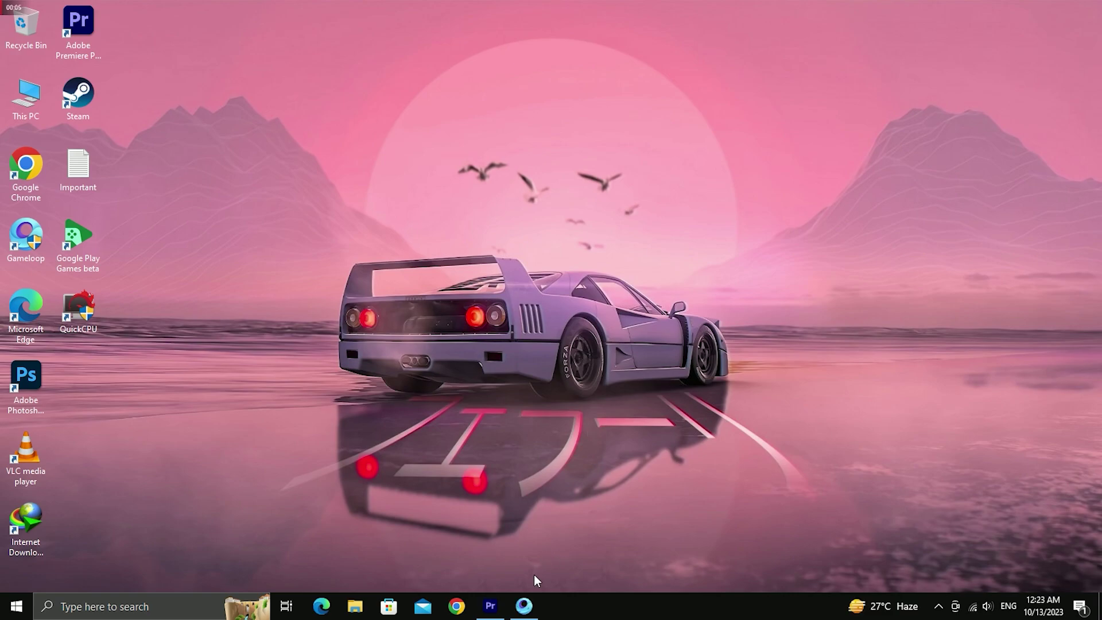
Switch to GameLoop and examine its engine settings for rendering, anti-aliasing, memory and processor.
{"action": "left_click", "coordinate": [524, 606]}
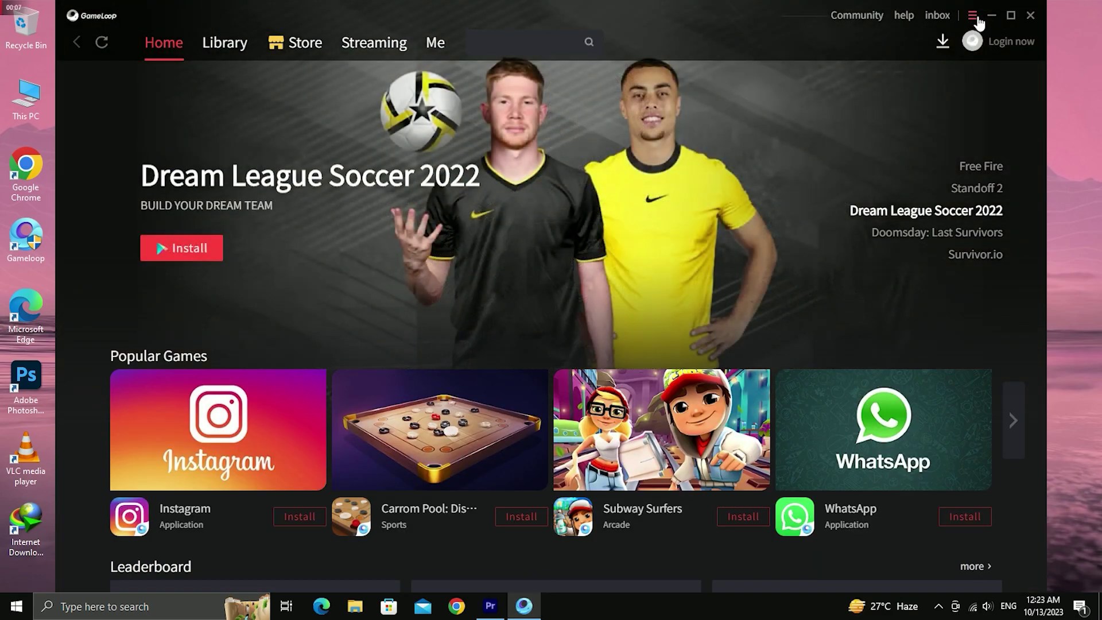
{"action": "left_click", "coordinate": [972, 15]}
{"action": "left_click", "coordinate": [947, 86]}
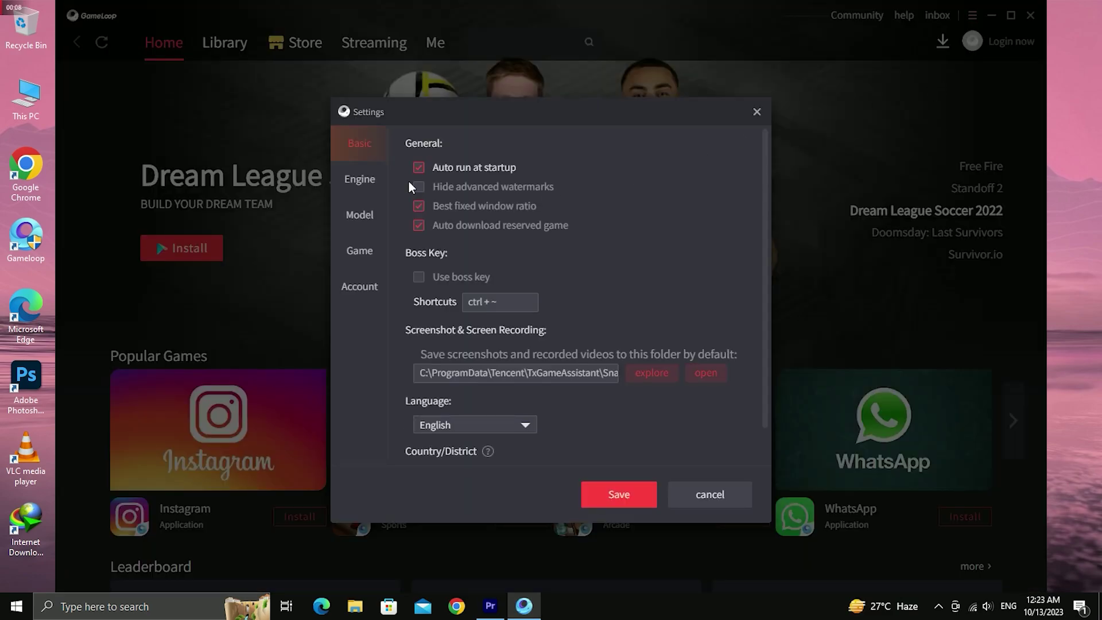
{"action": "left_click", "coordinate": [359, 182]}
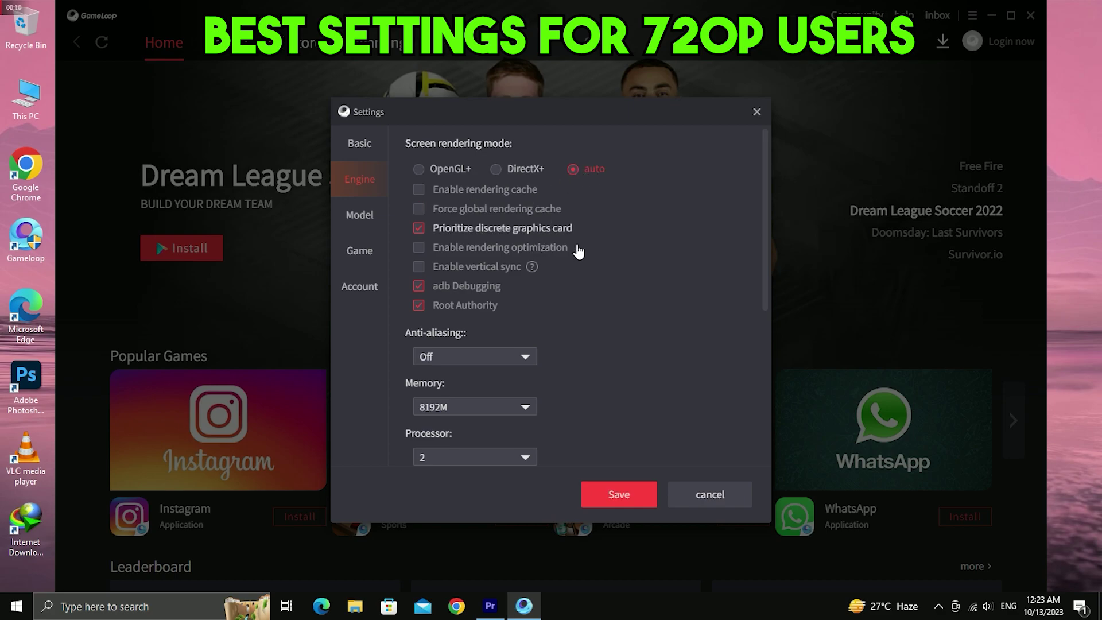
{"action": "left_click_drag", "start_coordinate": [766, 294], "coordinate": [741, 453]}
Check the phone model and the PUBG Mobile definition, graphics quality and FPS settings, and save the settings before closing GameLoop.
{"action": "left_click", "coordinate": [358, 230]}
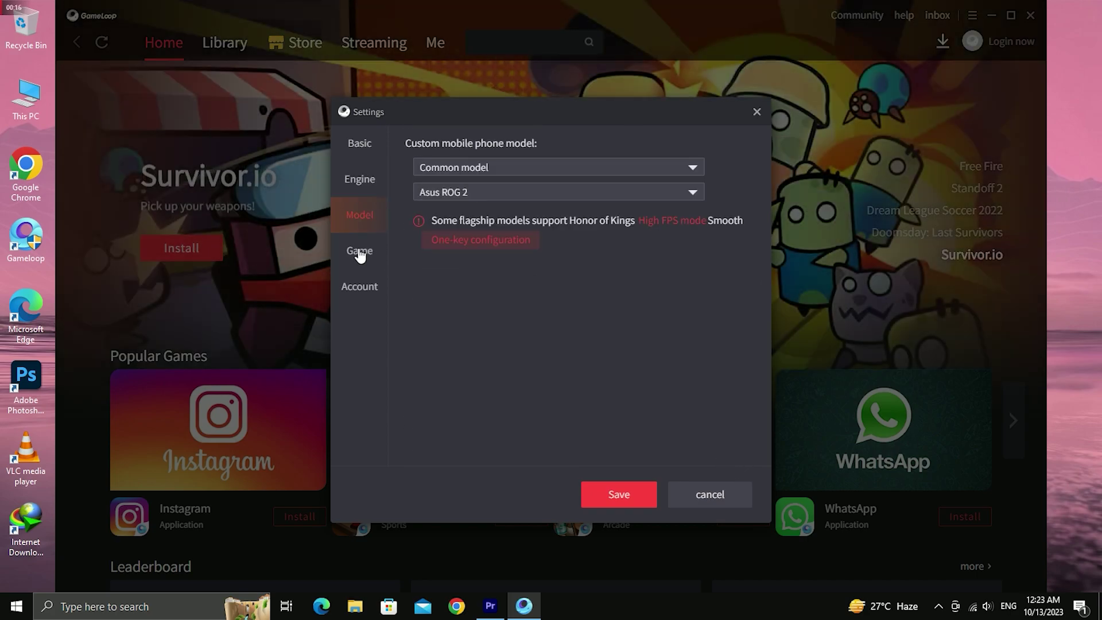
{"action": "left_click", "coordinate": [358, 254]}
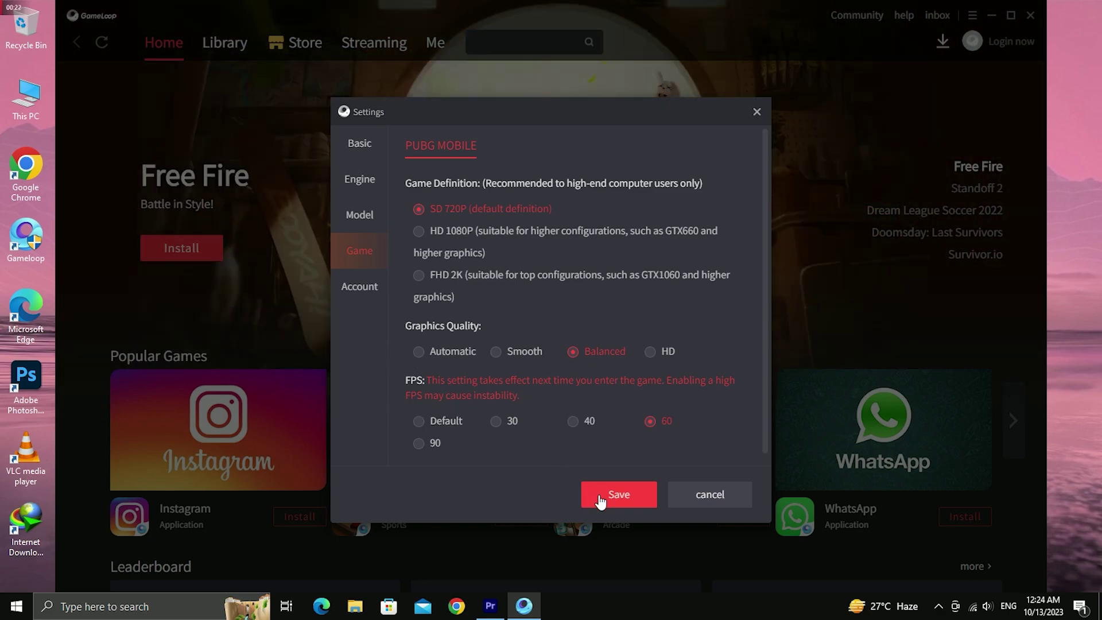
{"action": "left_click", "coordinate": [591, 494]}
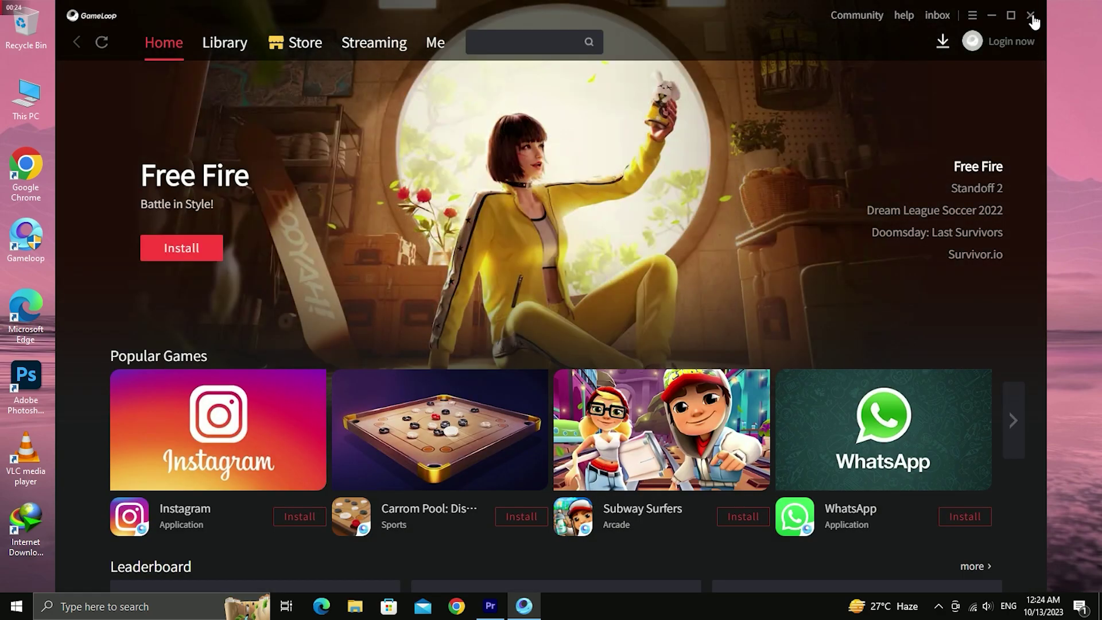
{"action": "left_click", "coordinate": [1030, 17]}
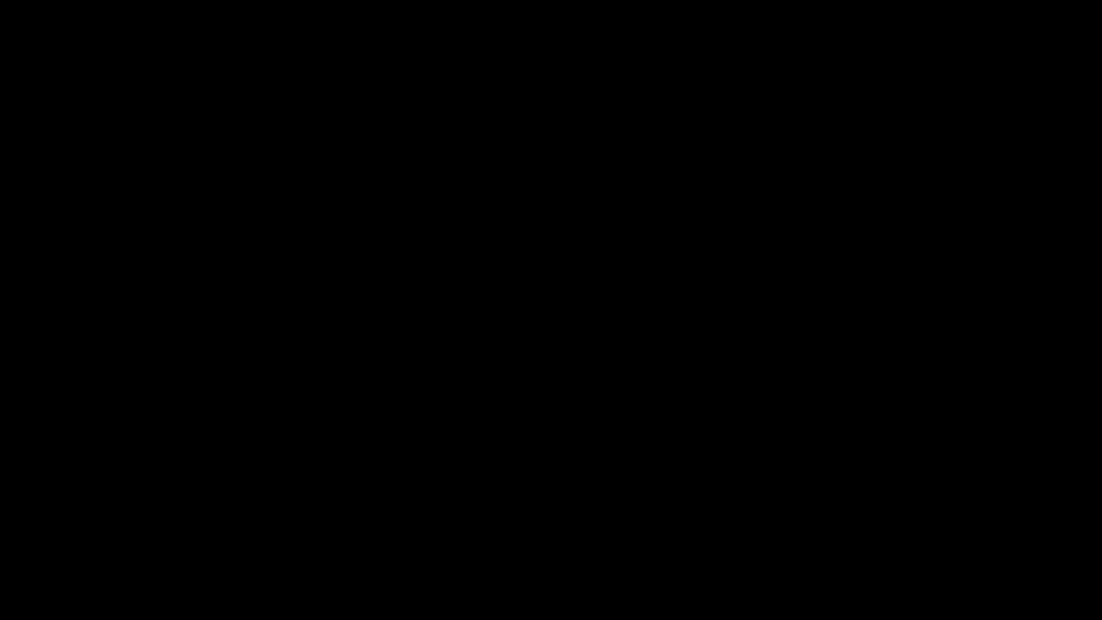